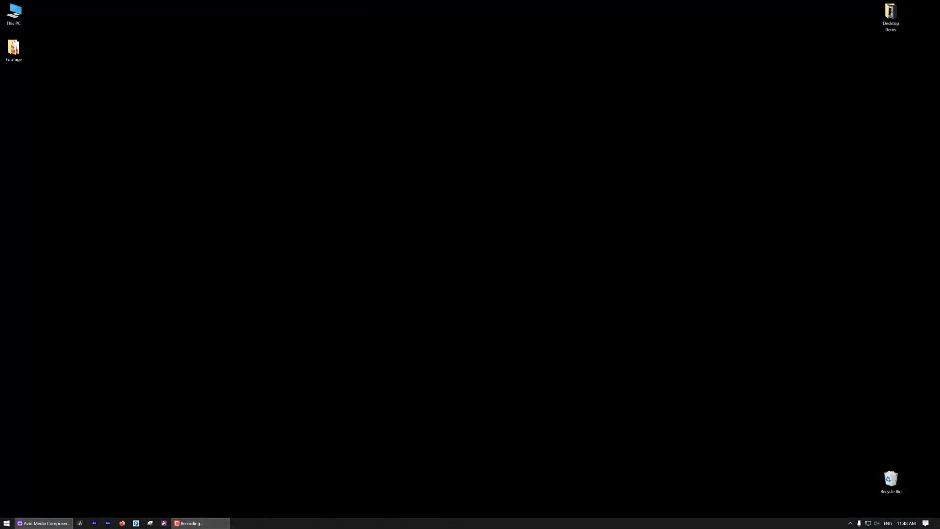
# Switch to Avid Media Composer and minimize the floating window that holds the Composer and Timeline panels
pyautogui.hotkey('alt', 'Tab')
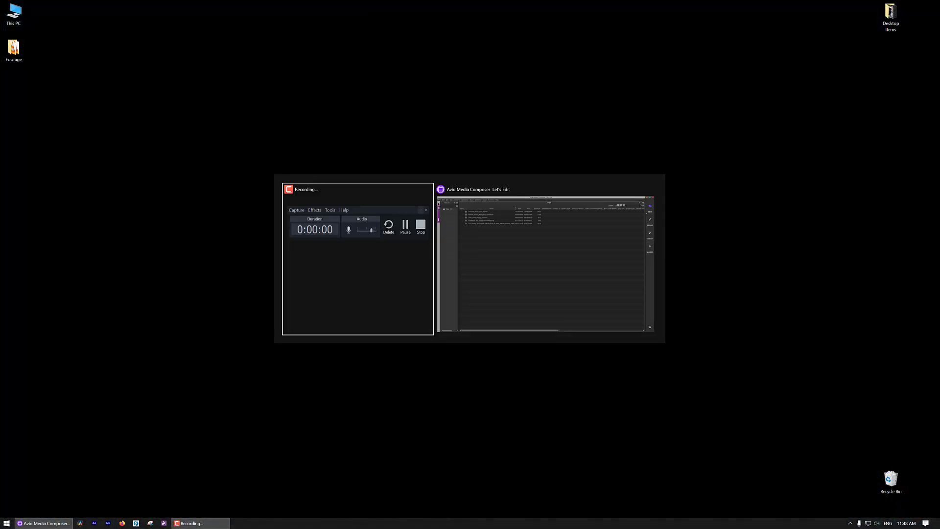
pyautogui.hotkey('alt', 'Tab')
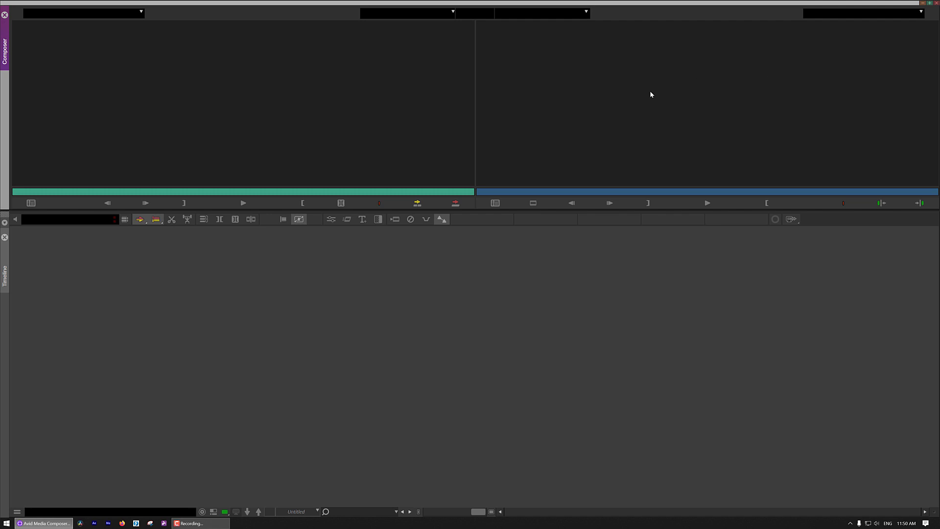
pyautogui.click(630, 109)
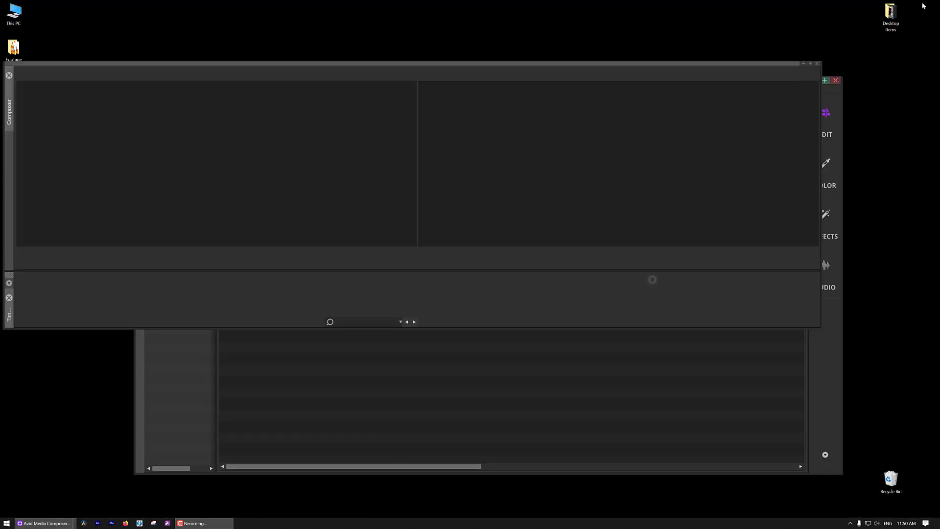
pyautogui.click(923, 3)
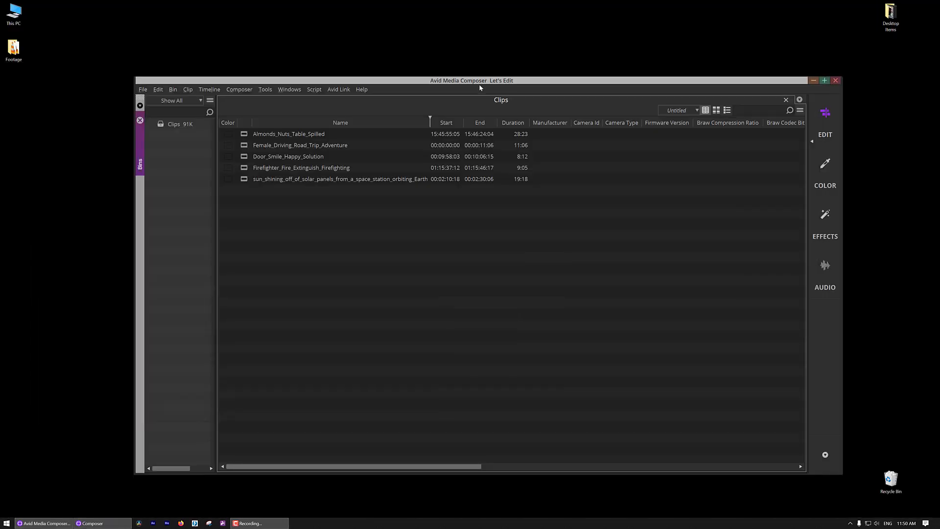
# Reposition the main window, restore the minimized Composer window and place it over the main window's lower half
pyautogui.moveTo(480, 87); pyautogui.dragTo(428, 37)
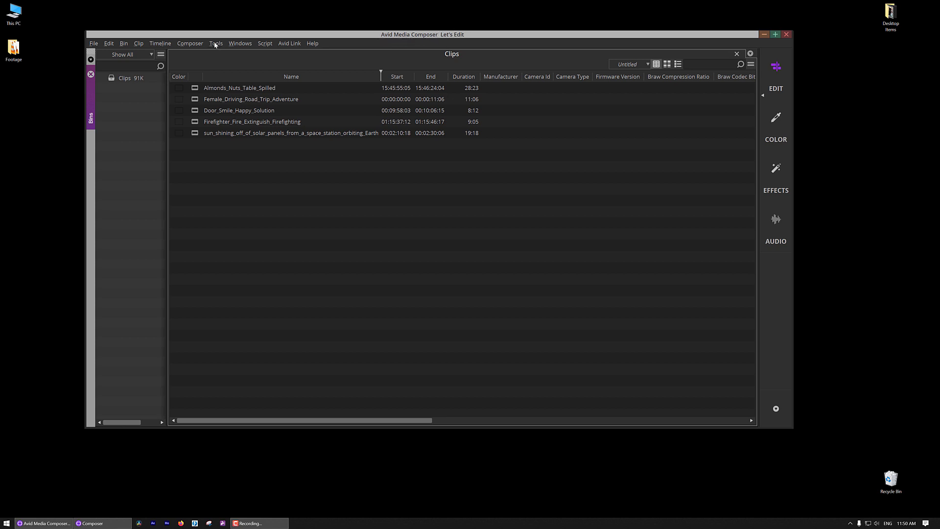
pyautogui.click(103, 524)
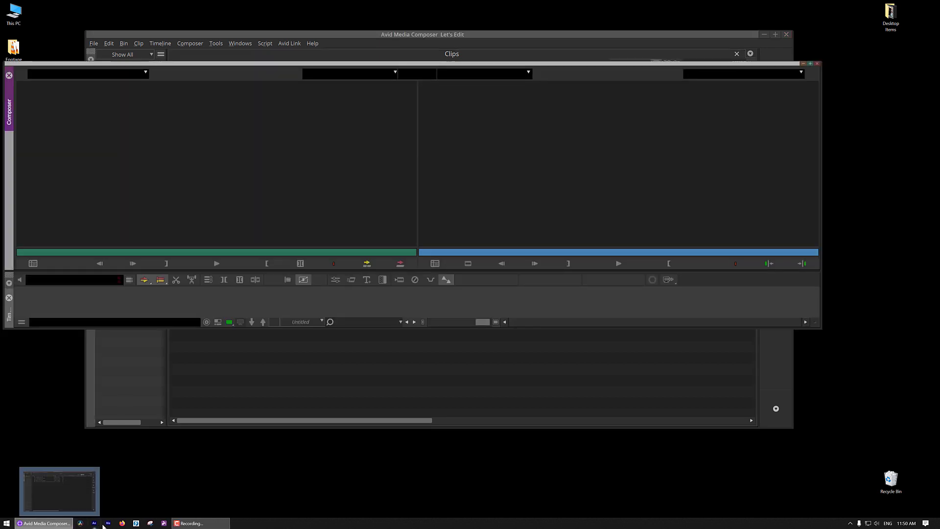
pyautogui.moveTo(318, 67); pyautogui.dragTo(332, 134)
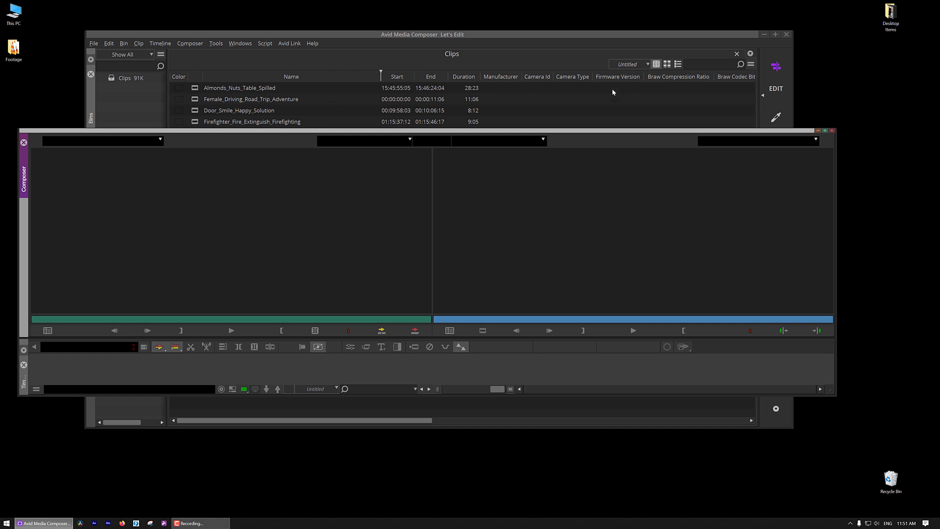
pyautogui.moveTo(598, 132); pyautogui.dragTo(620, 156)
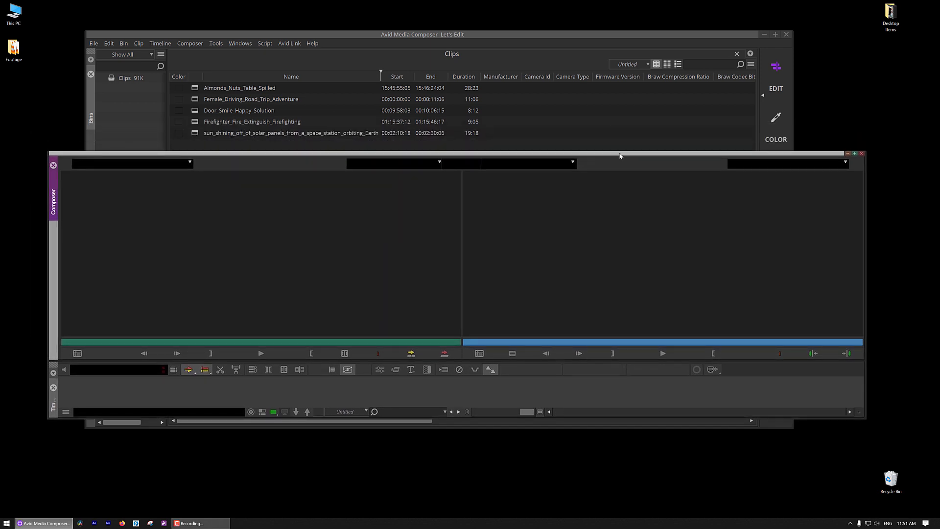
# Float all panels from the main window and move the floating Bins window away from it
pyautogui.click(408, 66)
pyautogui.click(240, 43)
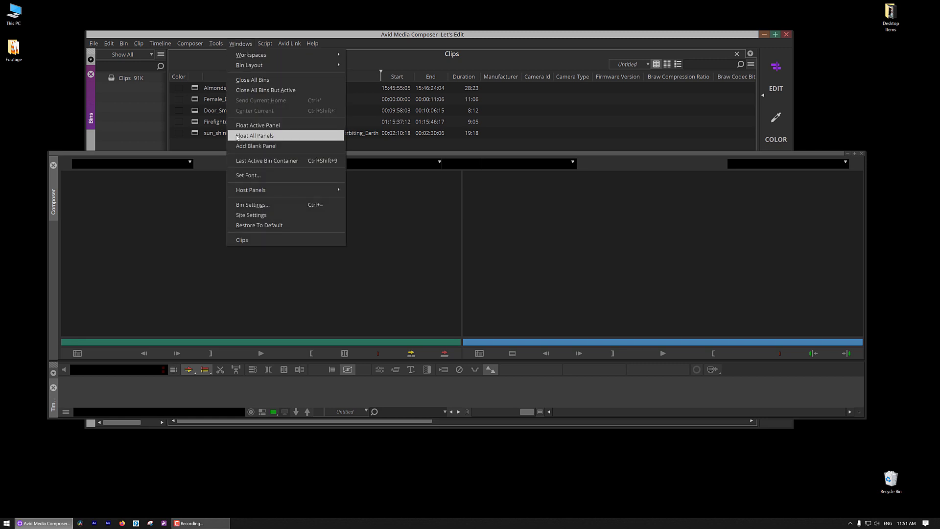
pyautogui.click(265, 136)
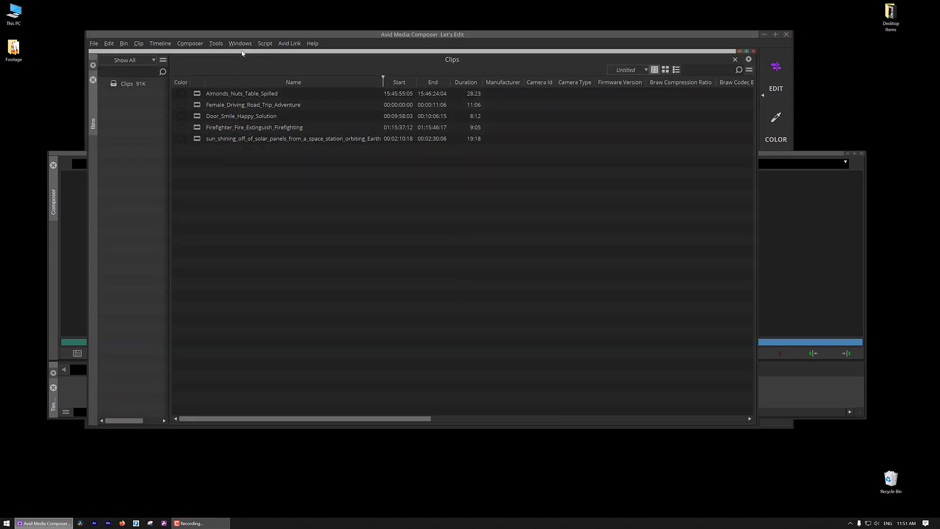
pyautogui.moveTo(240, 58); pyautogui.dragTo(351, 117)
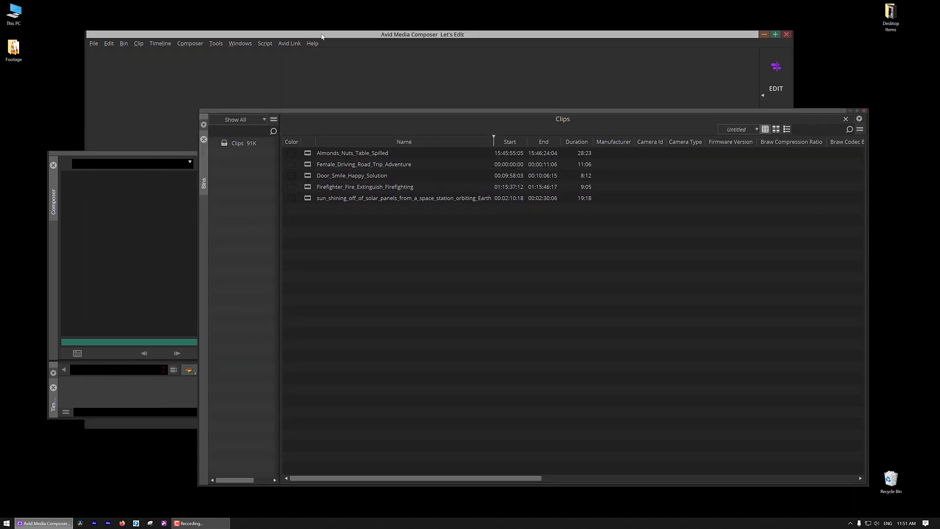
# Reposition the emptied main window and bring the floating Composer and Bins windows forward in turn
pyautogui.moveTo(321, 34); pyautogui.dragTo(361, 32)
pyautogui.click(174, 155)
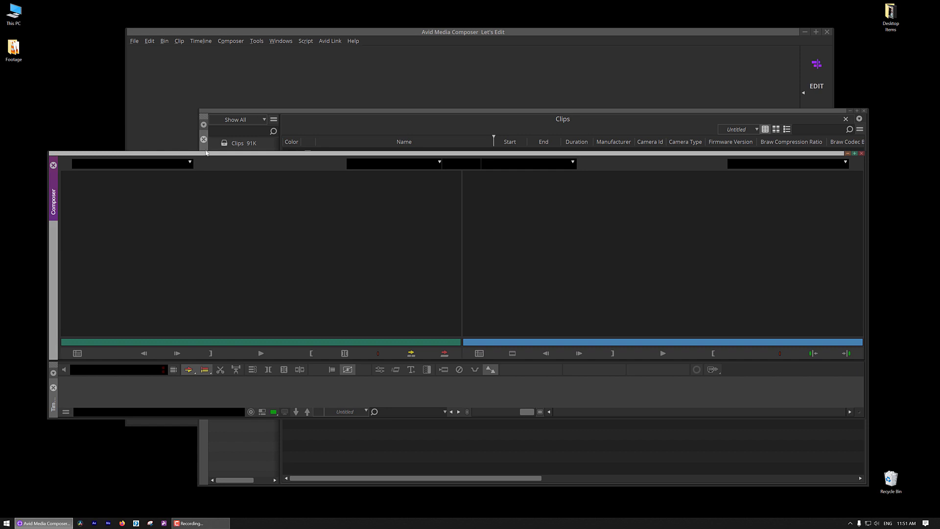
pyautogui.click(351, 114)
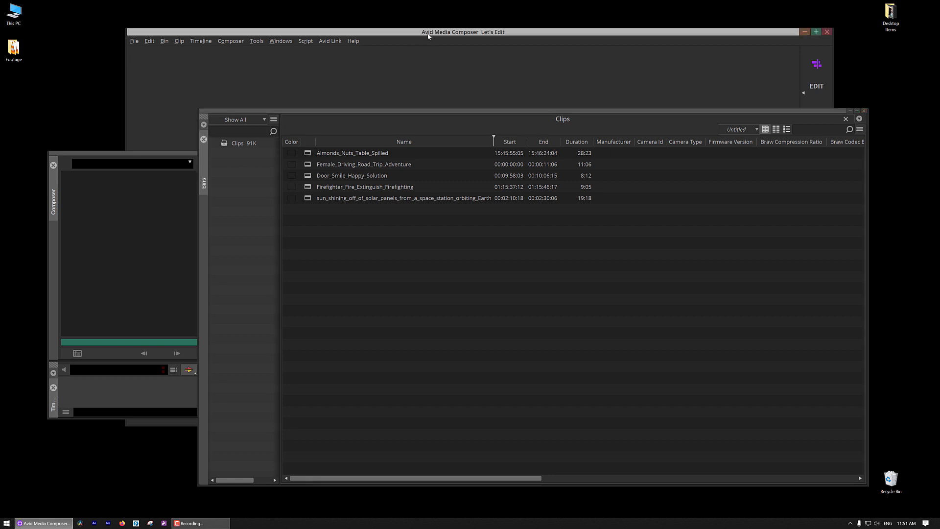
pyautogui.moveTo(430, 32); pyautogui.dragTo(377, 37)
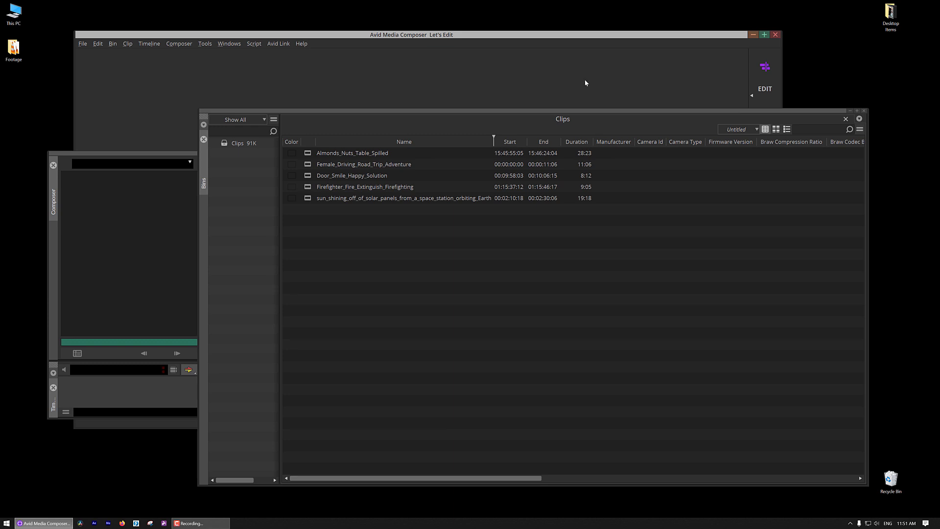
# Maximize the main window and dock the Bins panel along its left edge
pyautogui.click(764, 34)
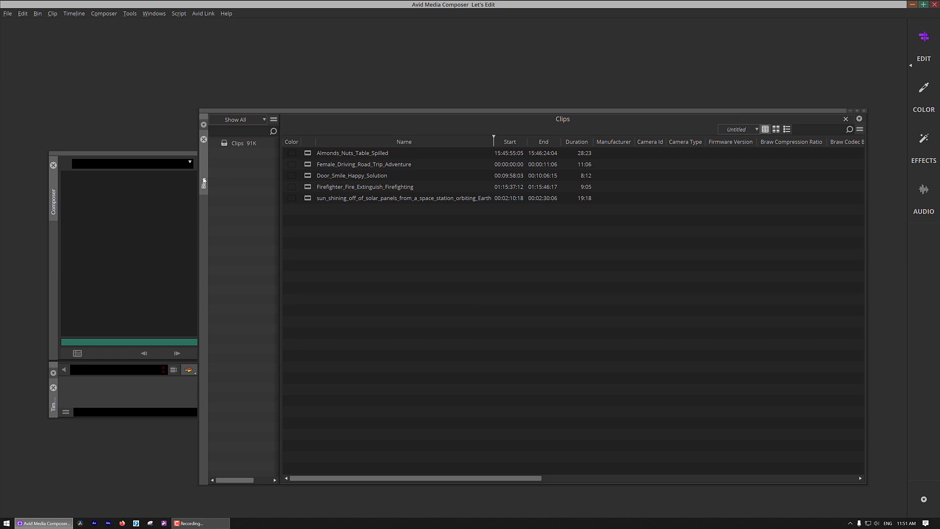
pyautogui.moveTo(204, 181); pyautogui.dragTo(6, 150)
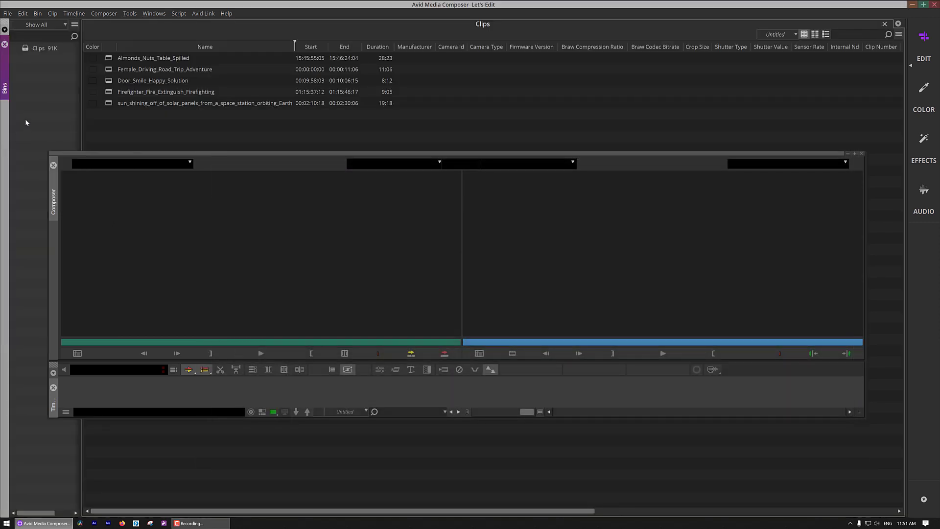
# Dock the Composer panel beside the Clips bin and the Timeline panel beneath it, giving the Composer slightly more height
pyautogui.moveTo(120, 156)
pyautogui.mouseDown()
pyautogui.moveTo(109, 272)
pyautogui.moveTo(122, 122)
pyautogui.moveTo(107, 153)
pyautogui.mouseUp()
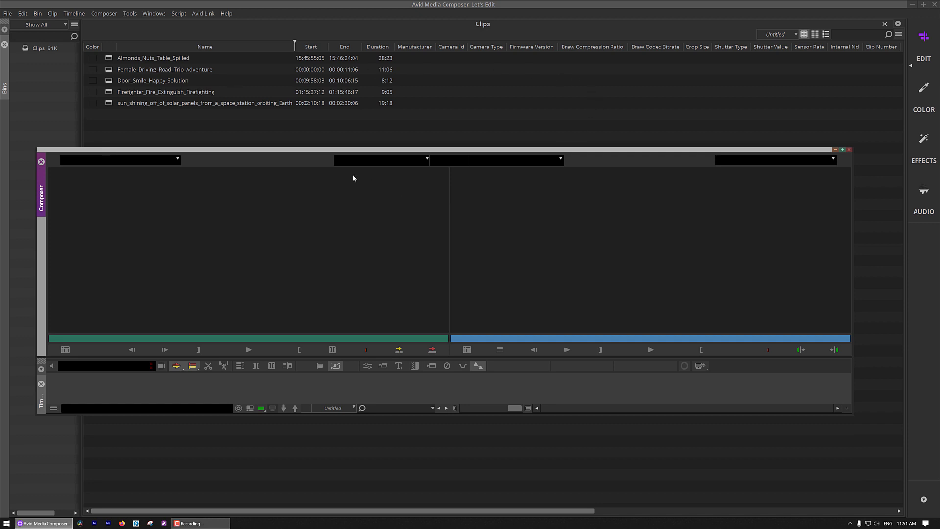
pyautogui.moveTo(349, 151)
pyautogui.mouseDown()
pyautogui.moveTo(346, 168)
pyautogui.moveTo(339, 158)
pyautogui.mouseUp()
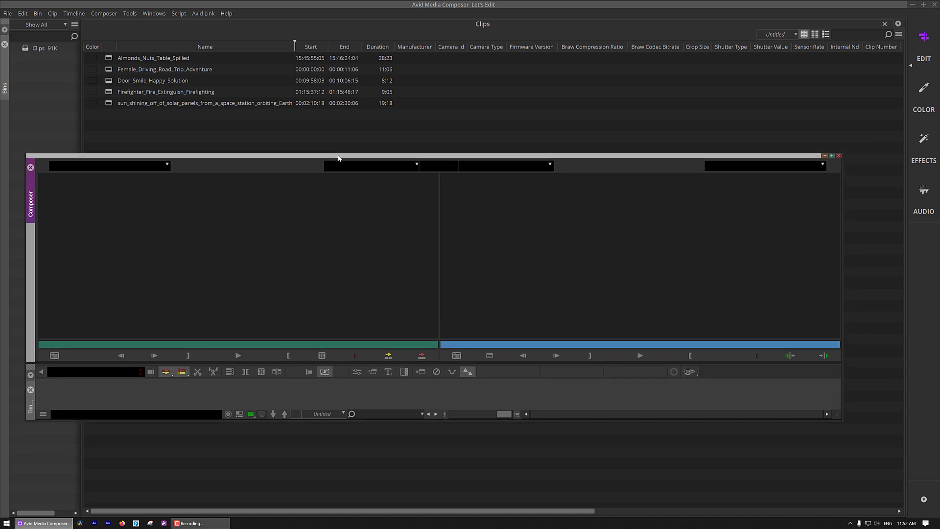
pyautogui.moveTo(30, 208); pyautogui.dragTo(899, 140)
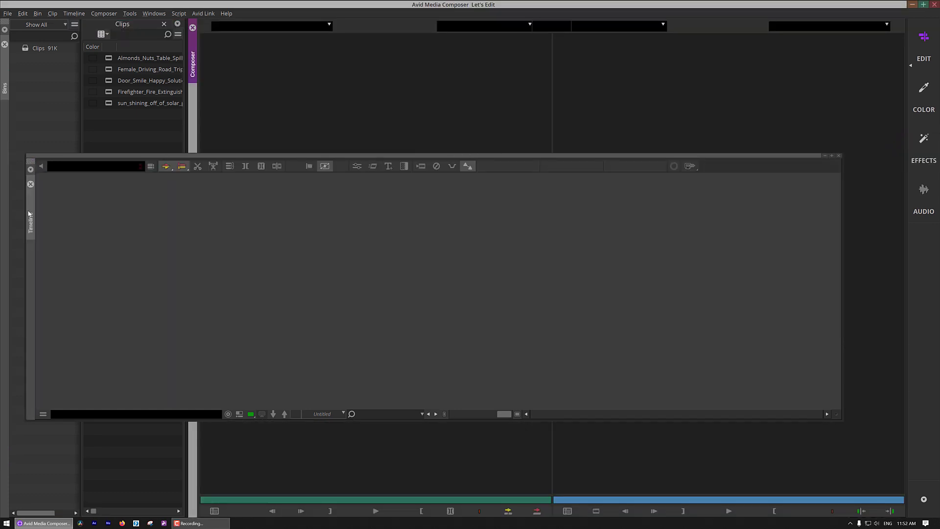
pyautogui.moveTo(30, 218); pyautogui.dragTo(474, 513)
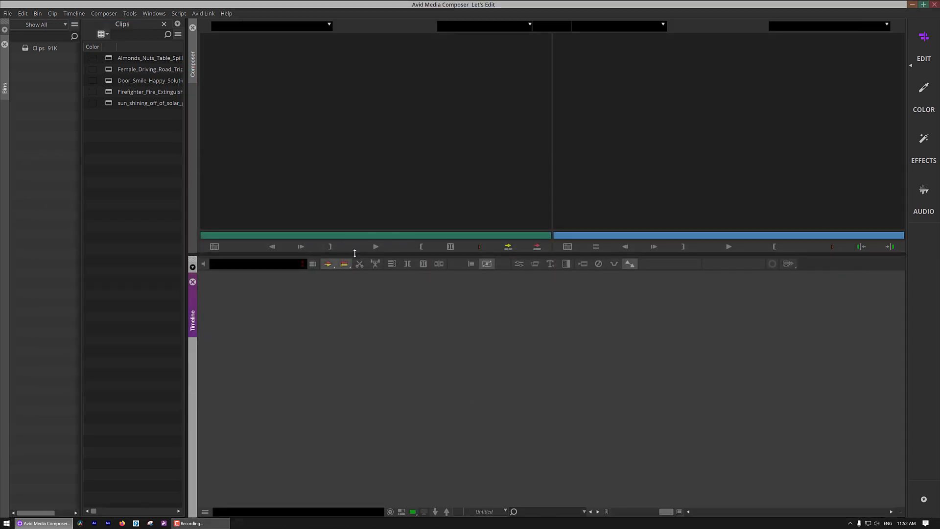
pyautogui.moveTo(354, 254); pyautogui.dragTo(367, 276)
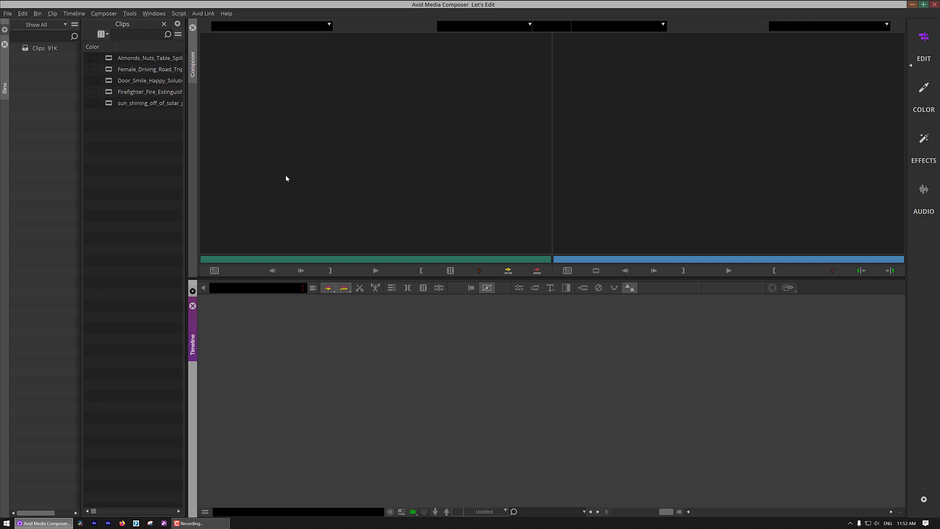
# Enable Display 1 (1680x1050) as an additional host for panels
pyautogui.click(156, 15)
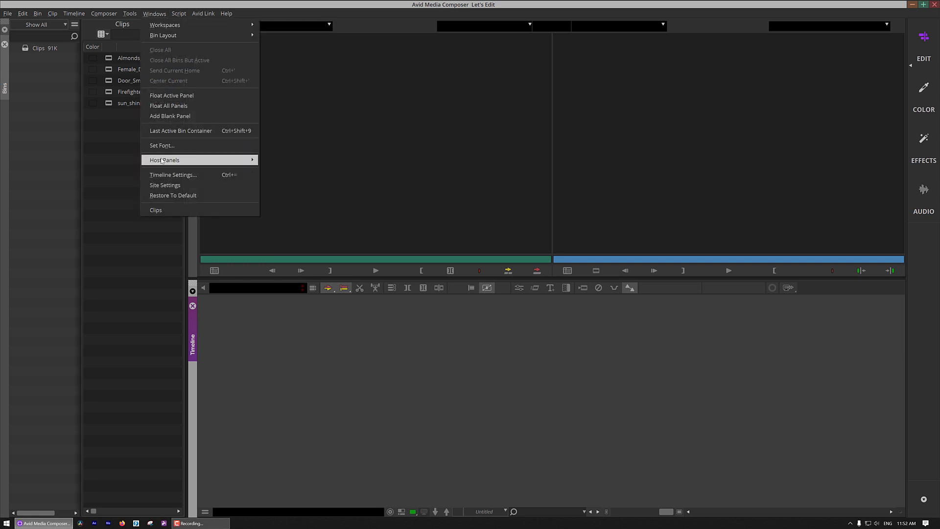
pyautogui.moveTo(162, 161)
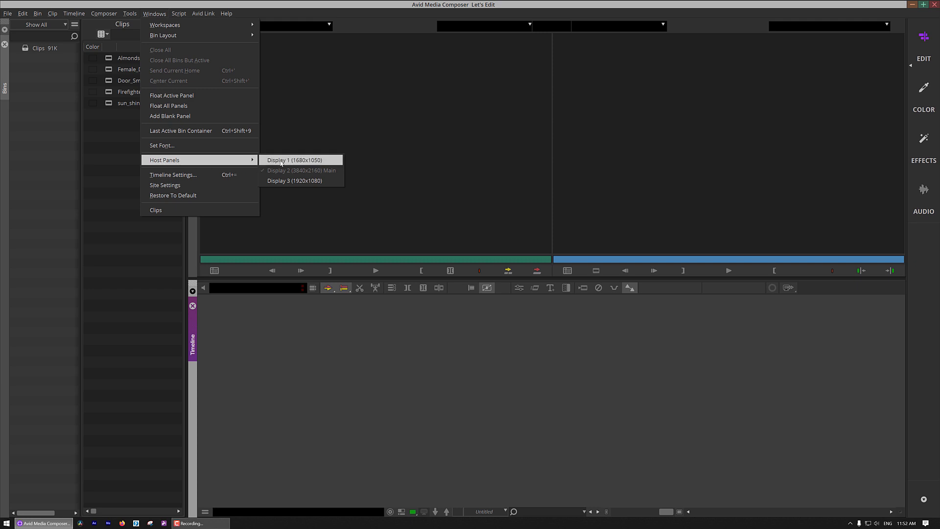
pyautogui.click(288, 160)
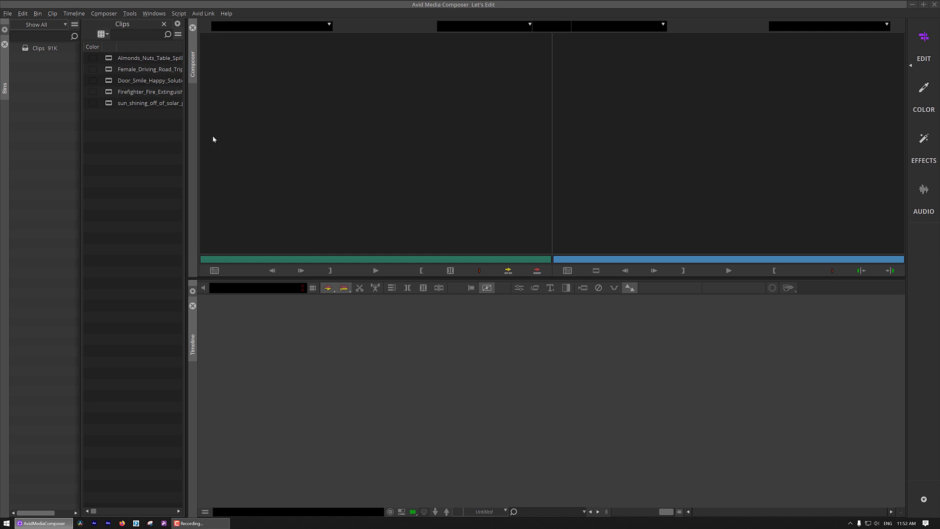
# Disable Display 1 (1680x1050) as a panel host again
pyautogui.click(155, 13)
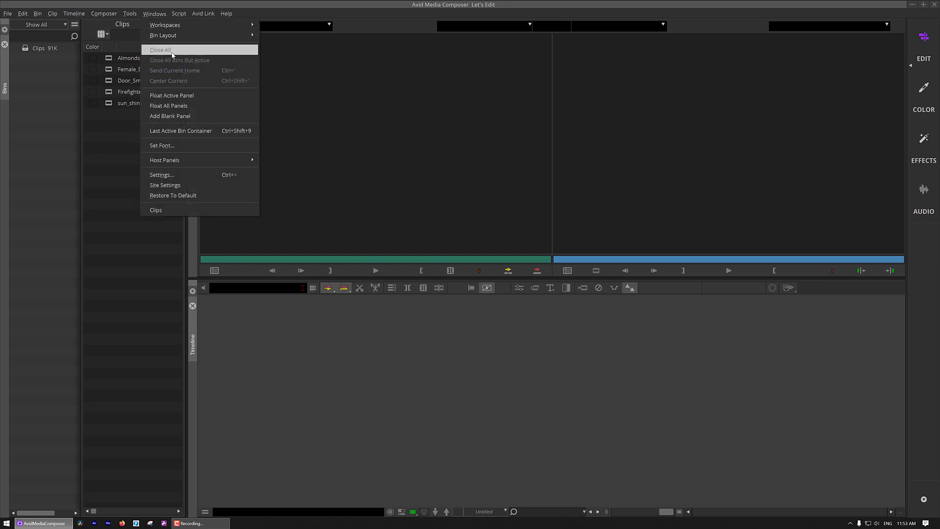
pyautogui.moveTo(227, 161)
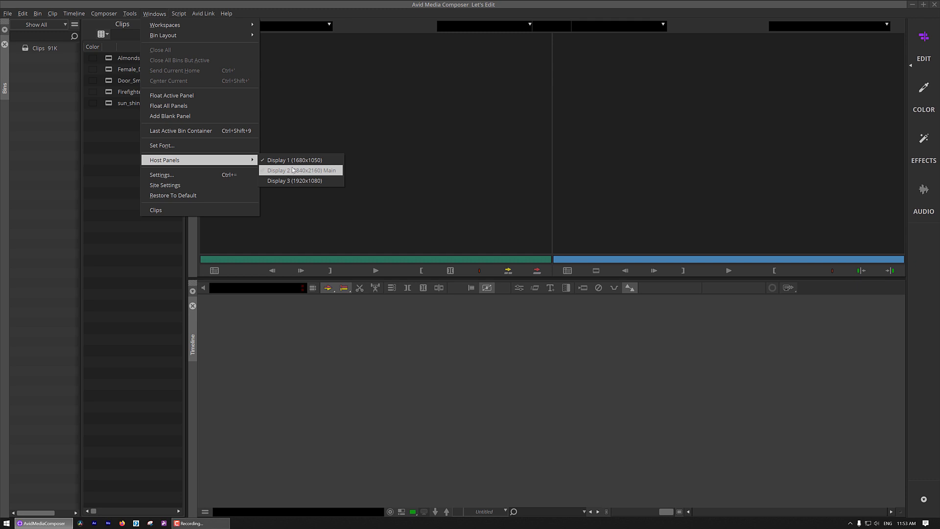
pyautogui.click(294, 162)
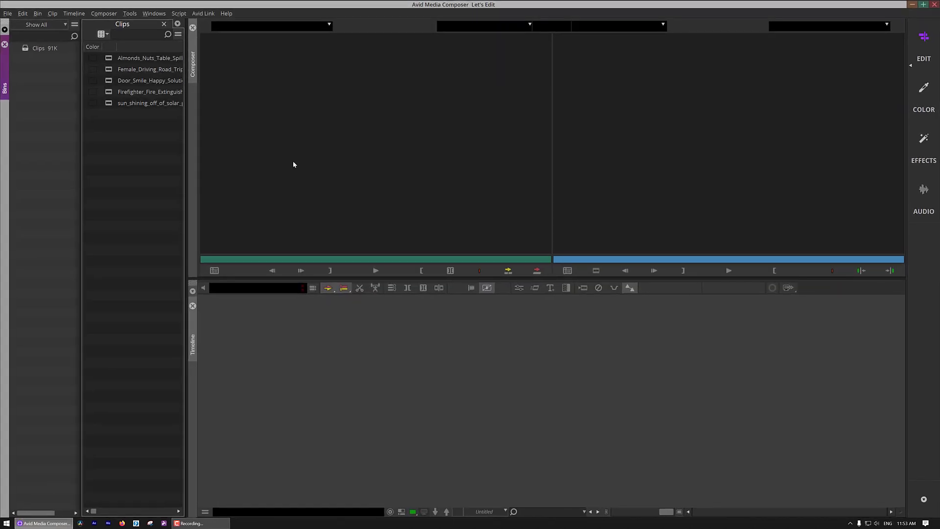
pyautogui.click(154, 13)
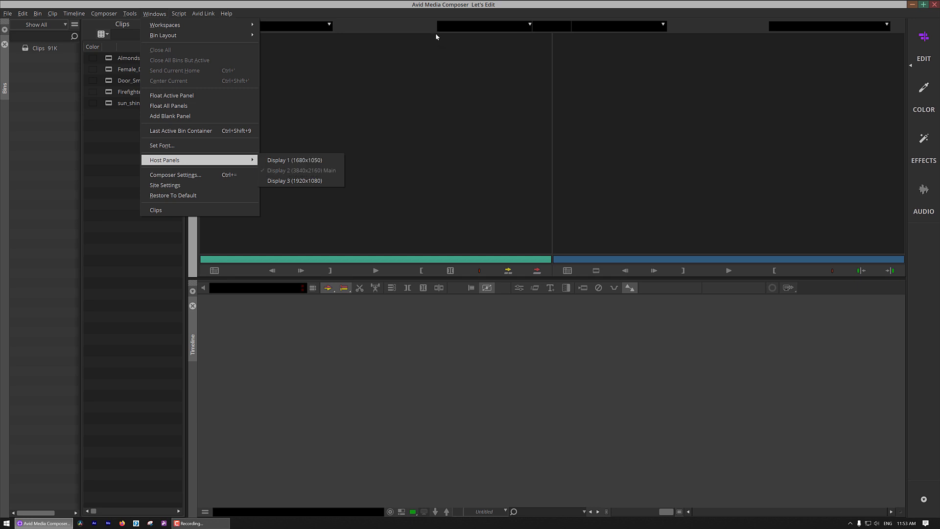
pyautogui.click(429, 6)
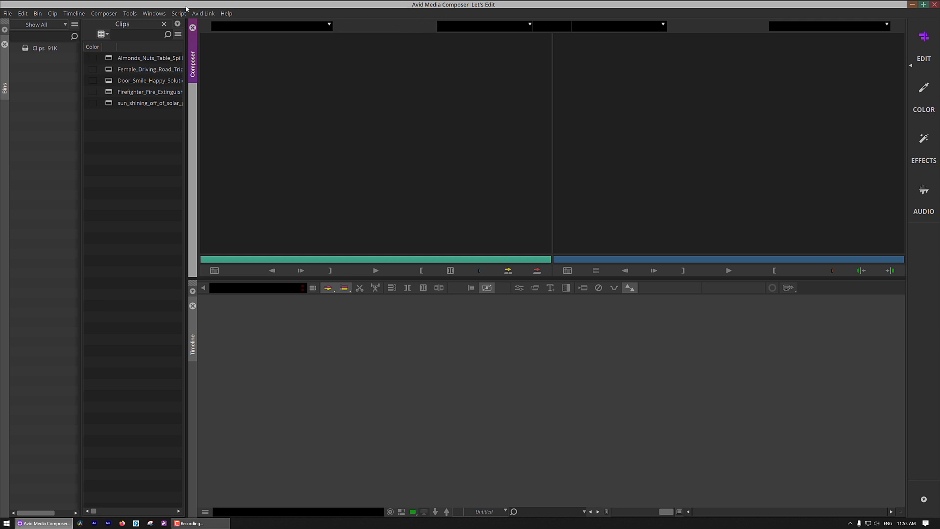
pyautogui.click(157, 15)
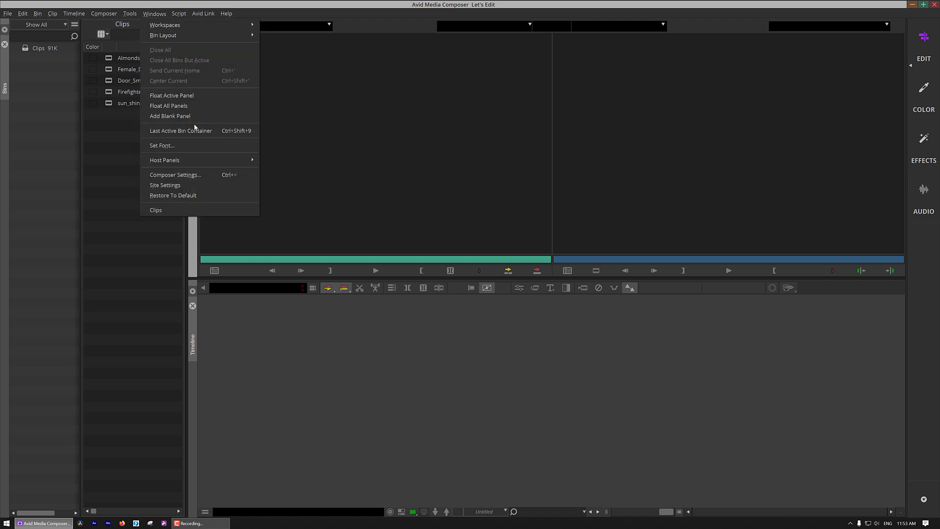
pyautogui.moveTo(200, 159)
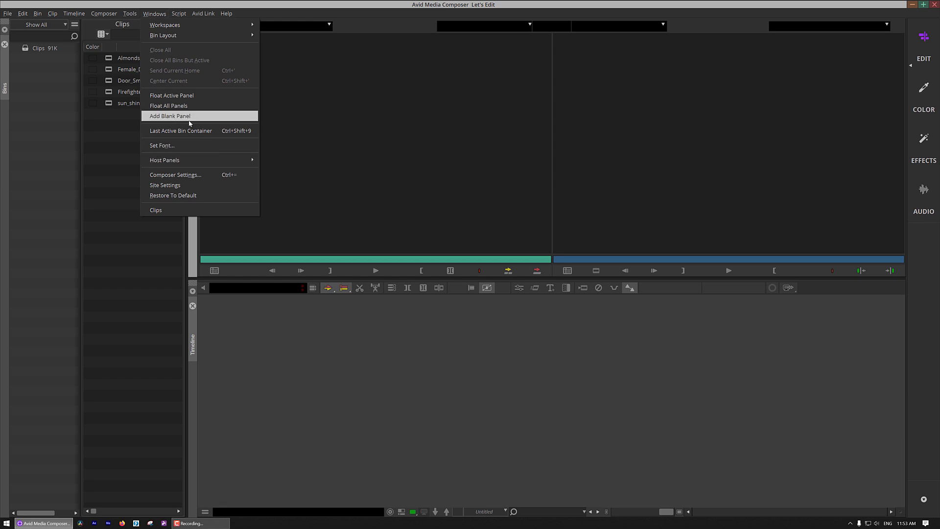
pyautogui.click(199, 116)
pyautogui.click(730, 142)
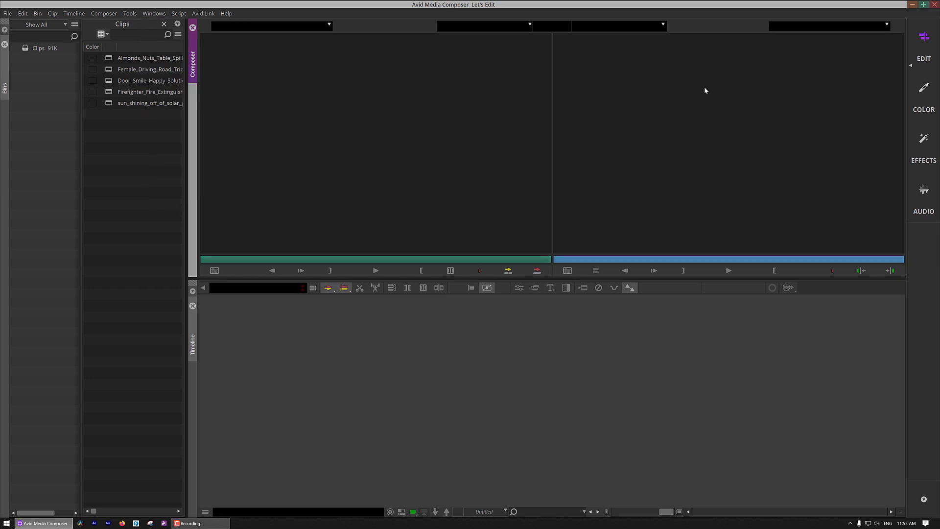
pyautogui.click(154, 14)
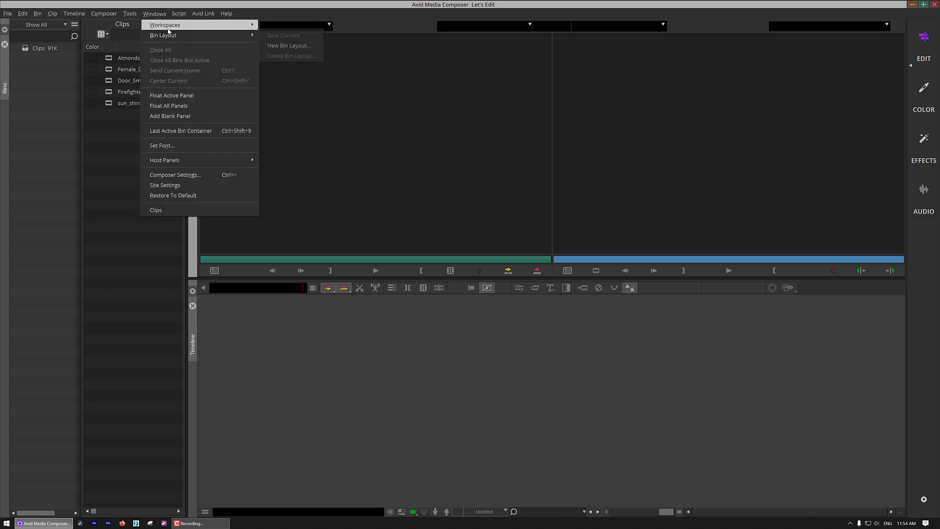
pyautogui.moveTo(189, 28)
pyautogui.click(289, 72)
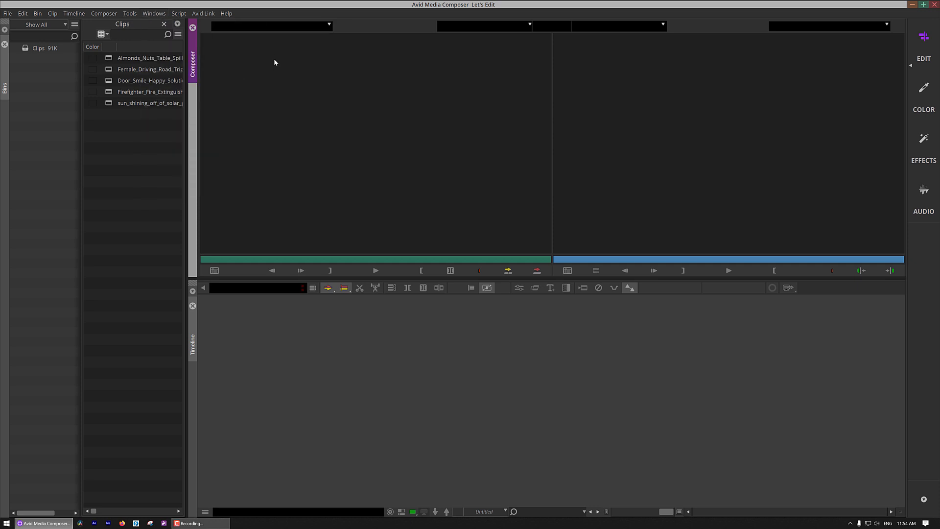
# Enable Display 1 (1680x1050) and Display 3 (1920x1080) as additional hosts for panels
pyautogui.click(159, 14)
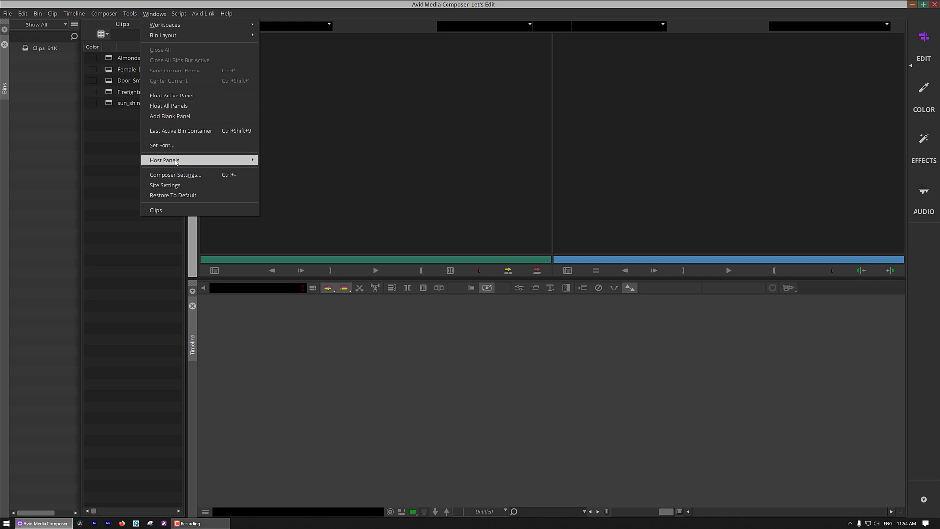
pyautogui.click(277, 162)
pyautogui.click(131, 14)
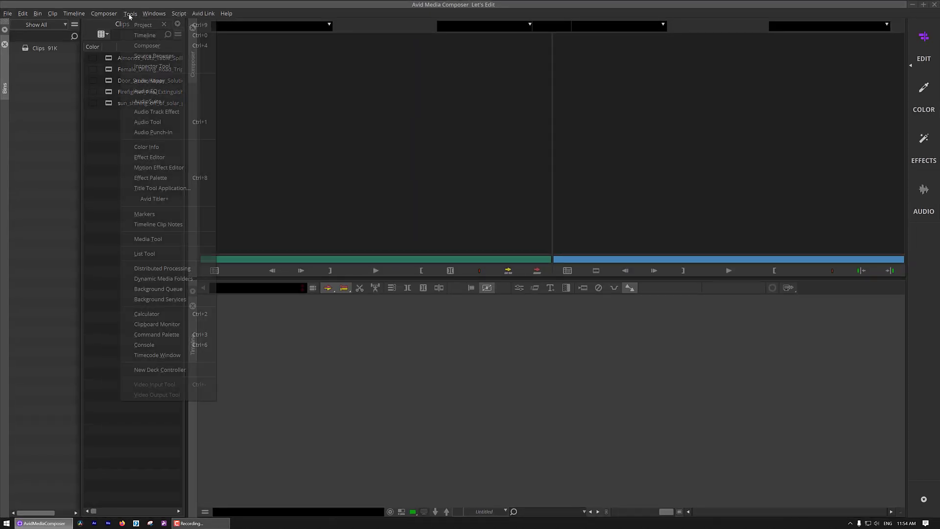
pyautogui.click(154, 14)
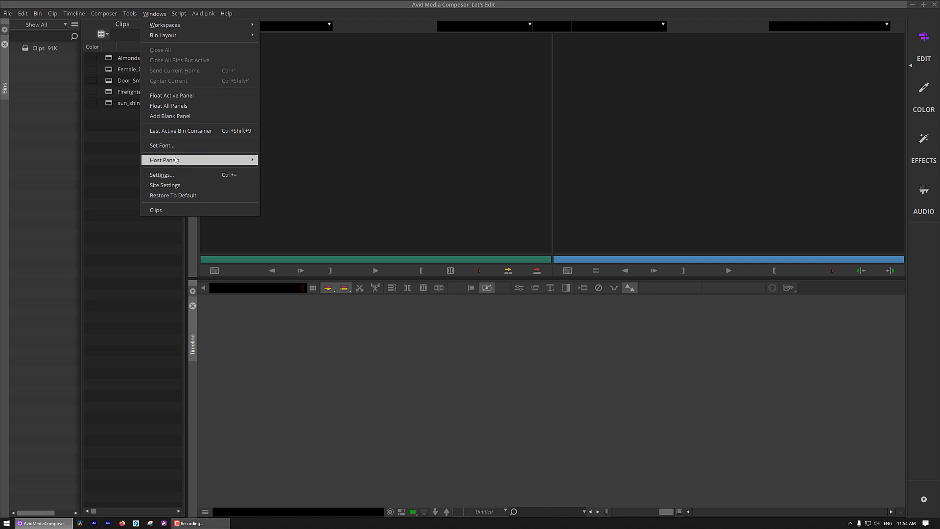
pyautogui.moveTo(185, 160)
pyautogui.click(294, 182)
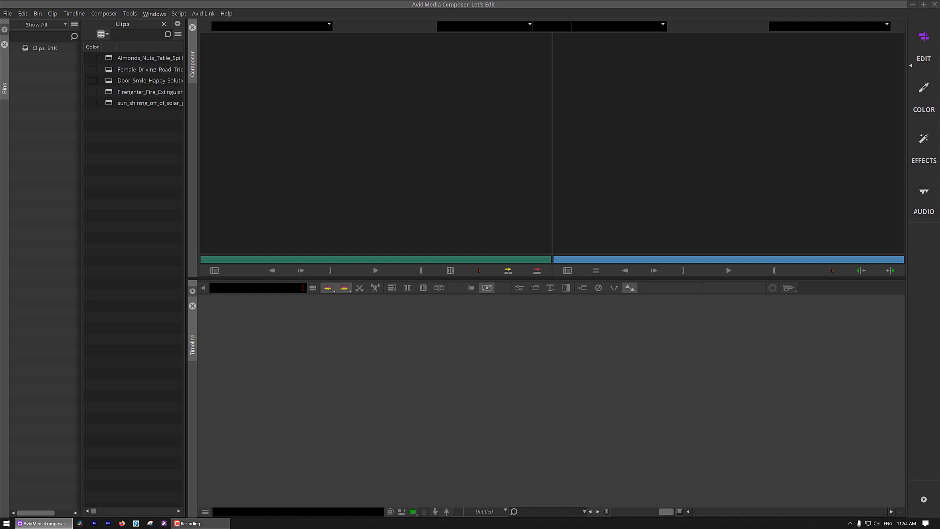
# Try floating all panels and moving the Bins and Composer windows lower, and return to the docked Edit workspace layout
pyautogui.click(155, 14)
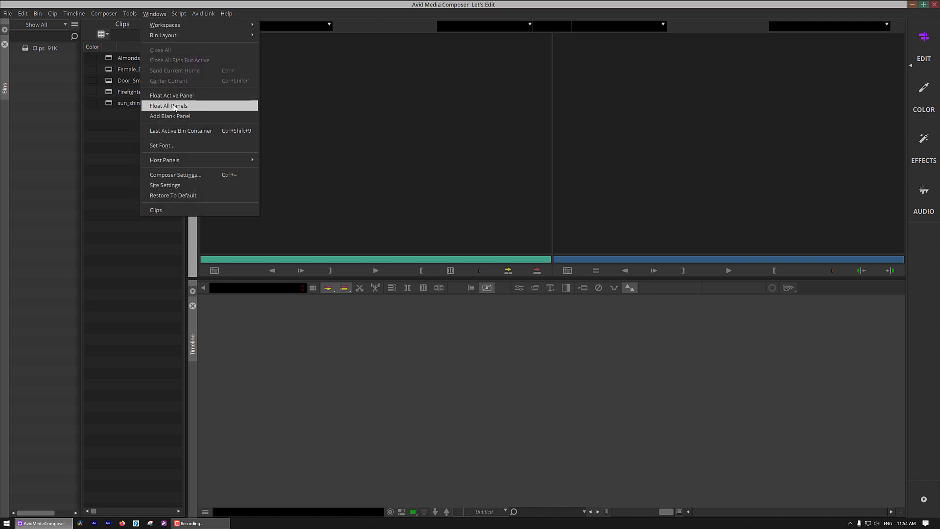
pyautogui.click(169, 105)
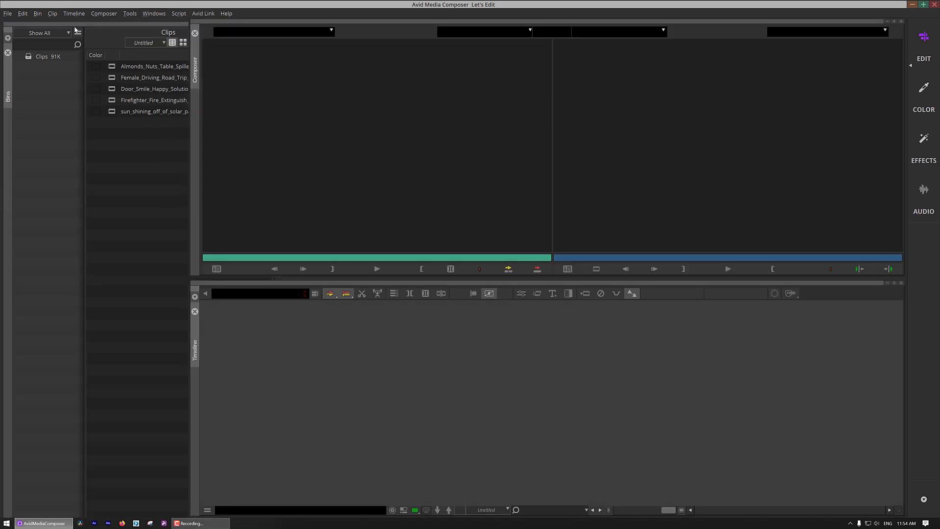
pyautogui.moveTo(93, 24); pyautogui.dragTo(118, 109)
pyautogui.moveTo(269, 24); pyautogui.dragTo(269, 119)
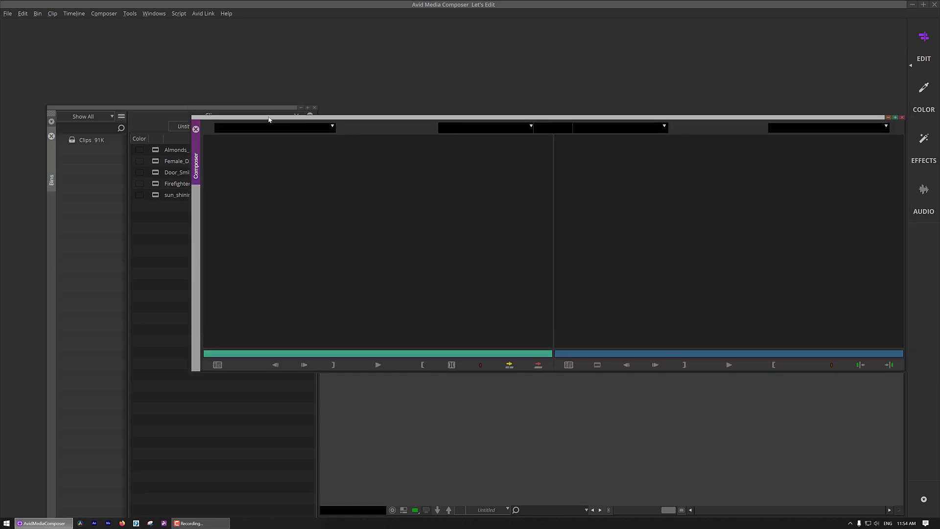
pyautogui.click(402, 376)
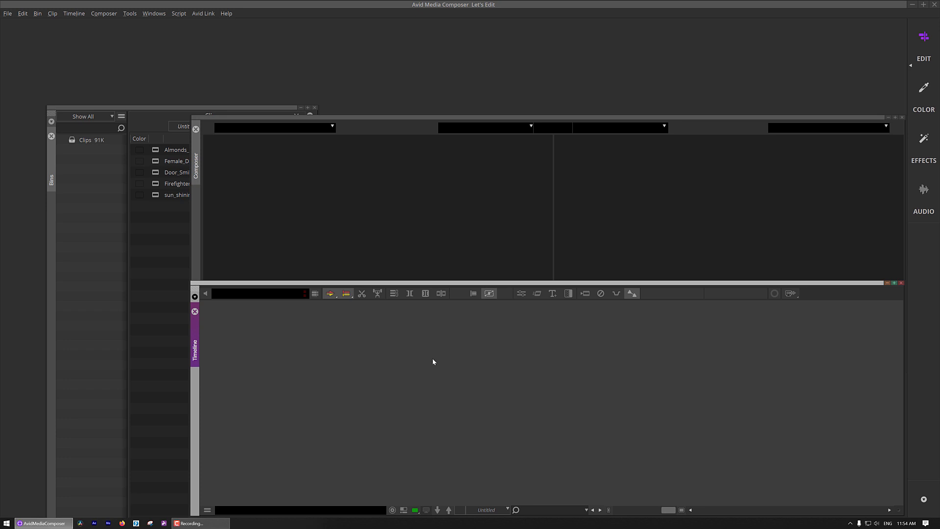
pyautogui.click(924, 37)
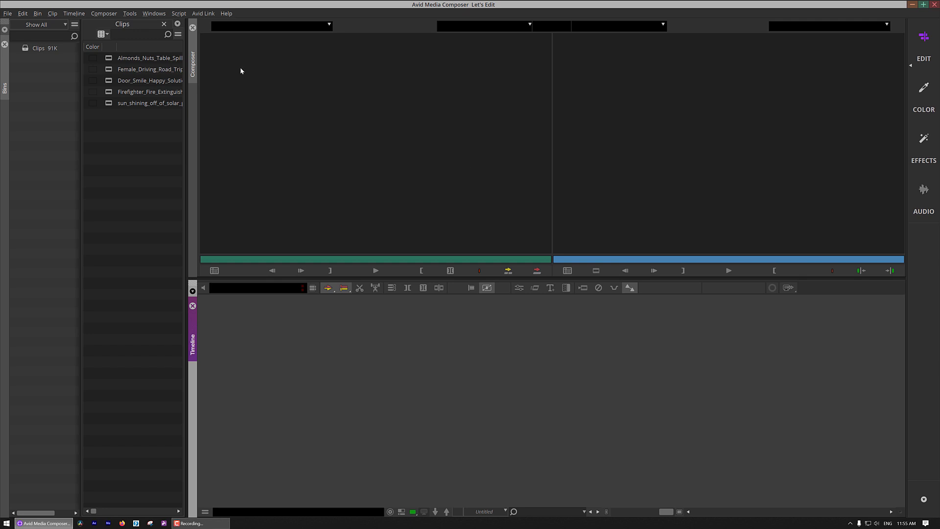
# Open the Audio Mixer as a floating window and move it over the Composer's record monitor and the Timeline
pyautogui.click(130, 14)
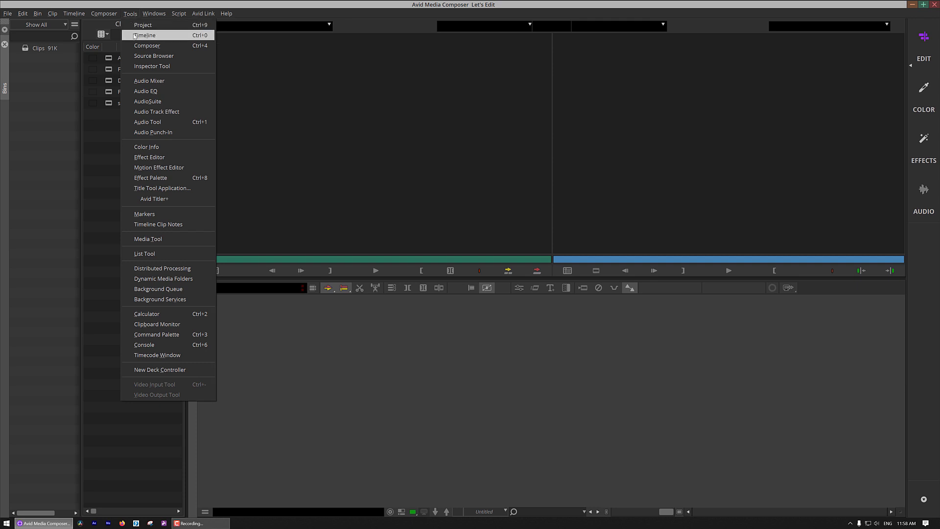
pyautogui.click(144, 82)
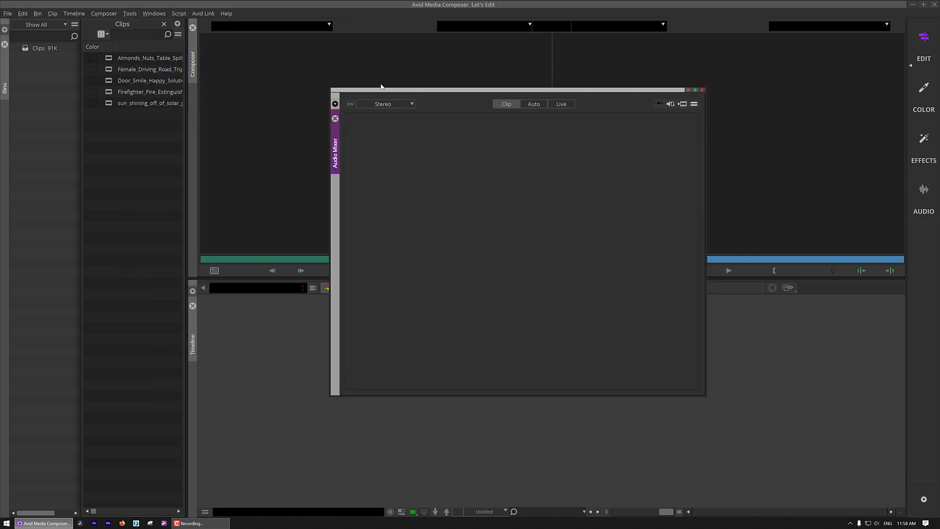
pyautogui.moveTo(440, 94); pyautogui.dragTo(570, 160)
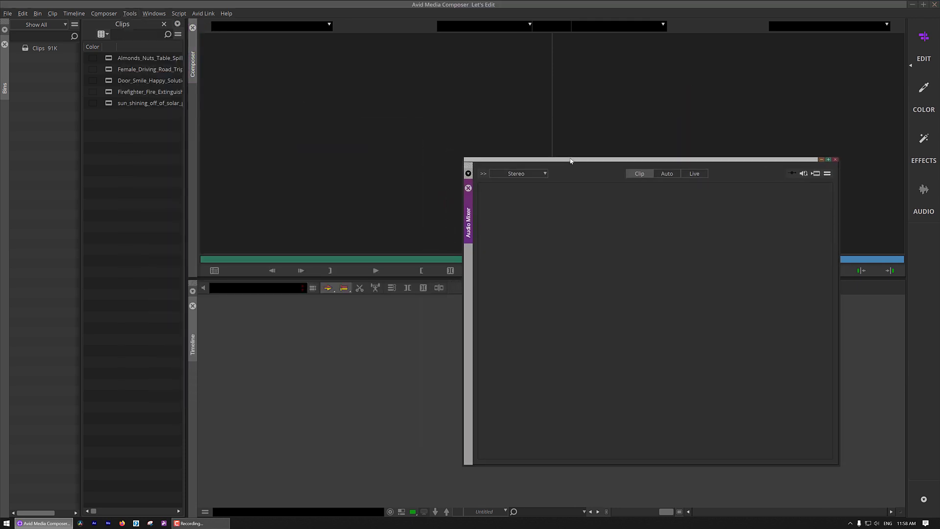
# Open the Audio Tool, make its floating window narrower and place it beside the Audio Mixer window
pyautogui.click(130, 13)
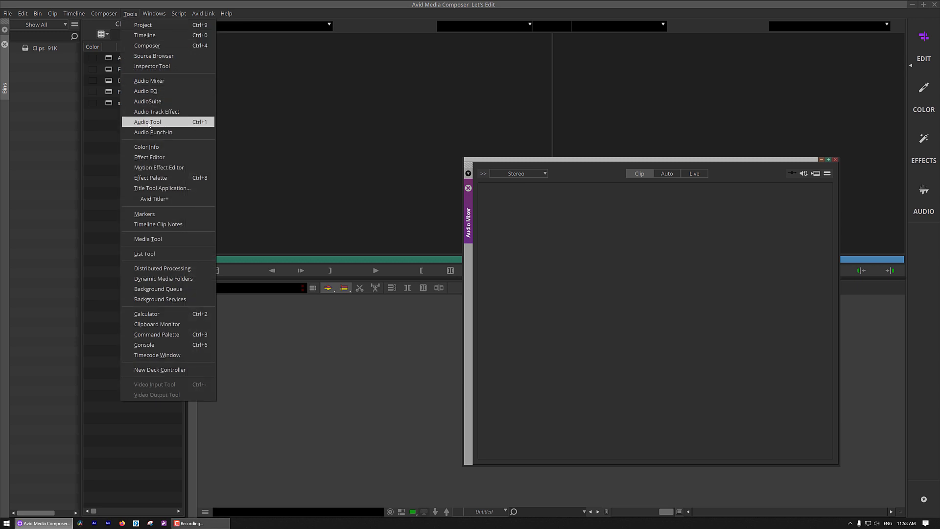
pyautogui.click(148, 122)
pyautogui.moveTo(378, 80); pyautogui.dragTo(279, 108)
pyautogui.moveTo(485, 406); pyautogui.dragTo(222, 387)
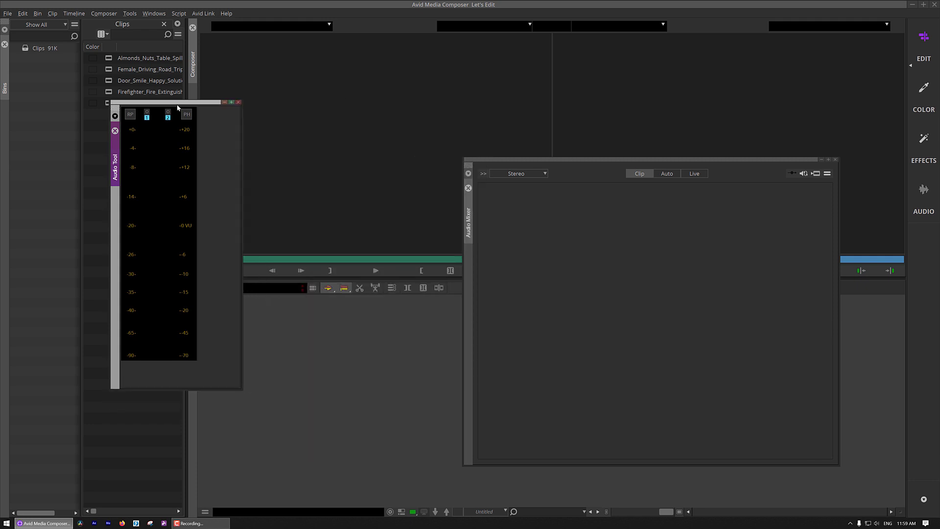
pyautogui.moveTo(177, 106); pyautogui.dragTo(344, 157)
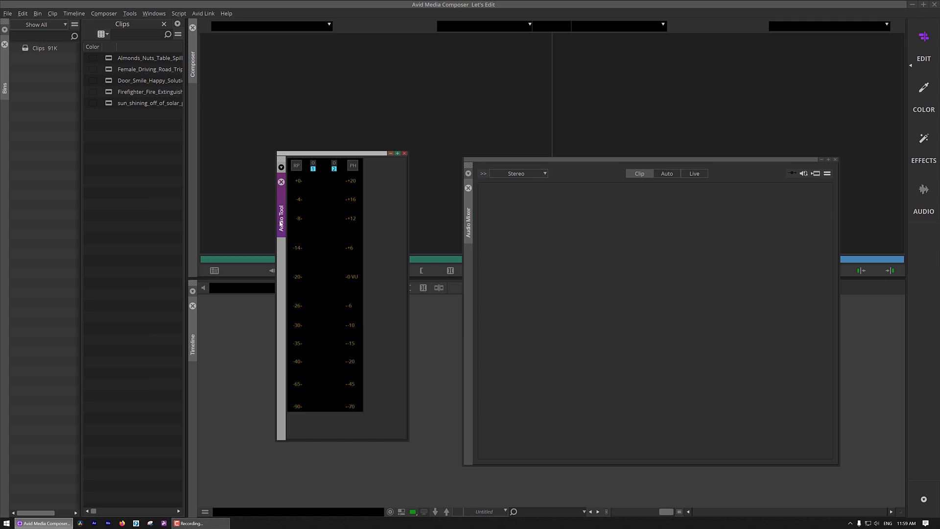
# Try docking the Audio Tool along the left side of the Audio Mixer and pull it back out as a floating window
pyautogui.moveTo(280, 224); pyautogui.dragTo(469, 236)
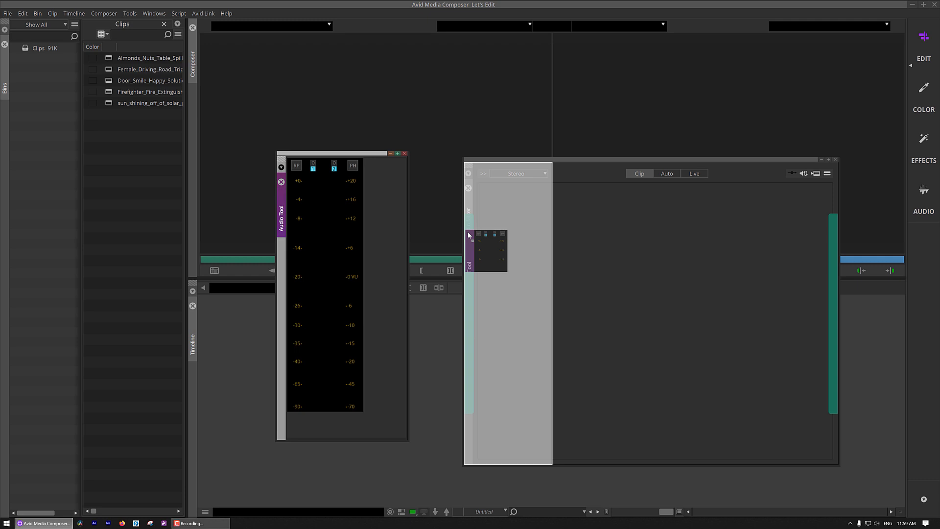
pyautogui.moveTo(469, 236); pyautogui.dragTo(261, 149)
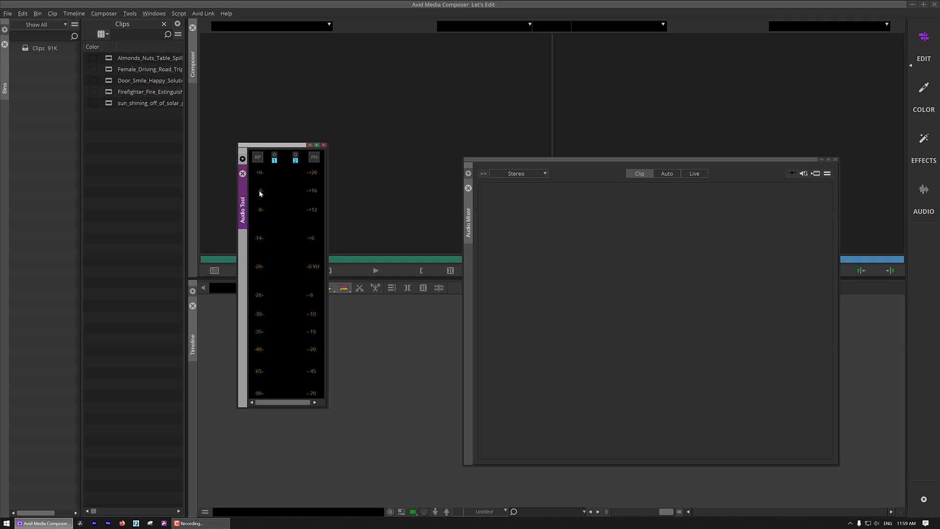
# Stack the Audio Tool with the Audio Mixer as tabs in one window, switch between them, and put the Audio Mixer tab first
pyautogui.moveTo(243, 206); pyautogui.dragTo(470, 255)
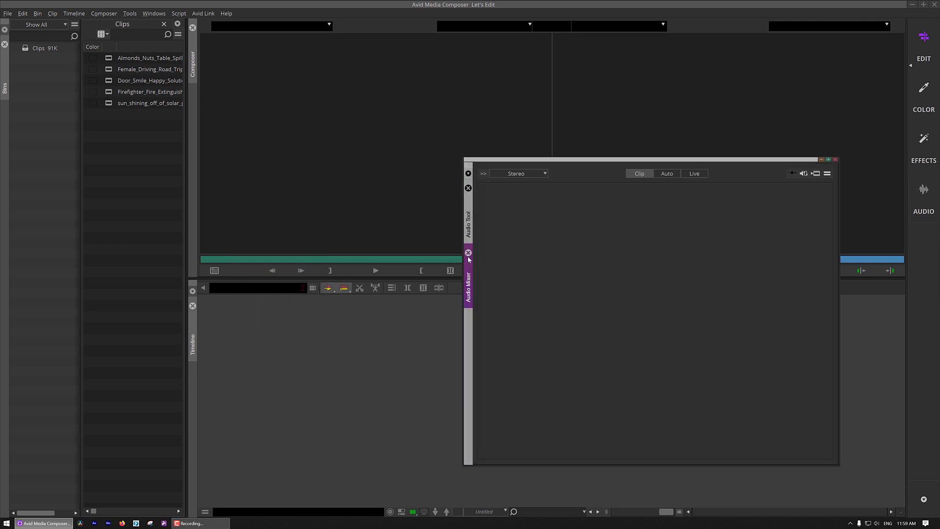
pyautogui.click(469, 227)
pyautogui.click(468, 287)
pyautogui.click(469, 230)
pyautogui.click(470, 279)
pyautogui.moveTo(468, 285); pyautogui.dragTo(470, 230)
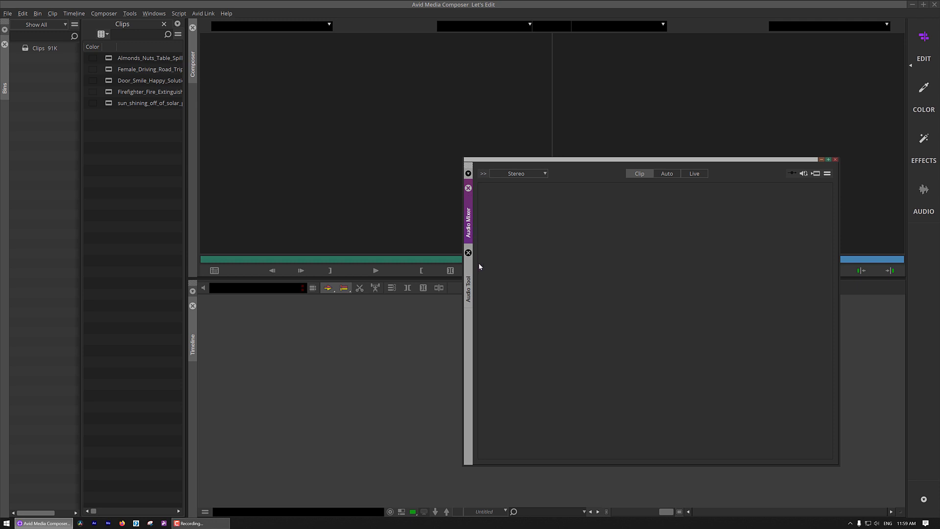
# Dock the Audio Tool side by side to the left of the Audio Mixer, and close the combined floating window
pyautogui.moveTo(472, 274)
pyautogui.mouseDown()
pyautogui.moveTo(610, 263)
pyautogui.moveTo(480, 273)
pyautogui.mouseUp()
pyautogui.moveTo(582, 161); pyautogui.dragTo(458, 111)
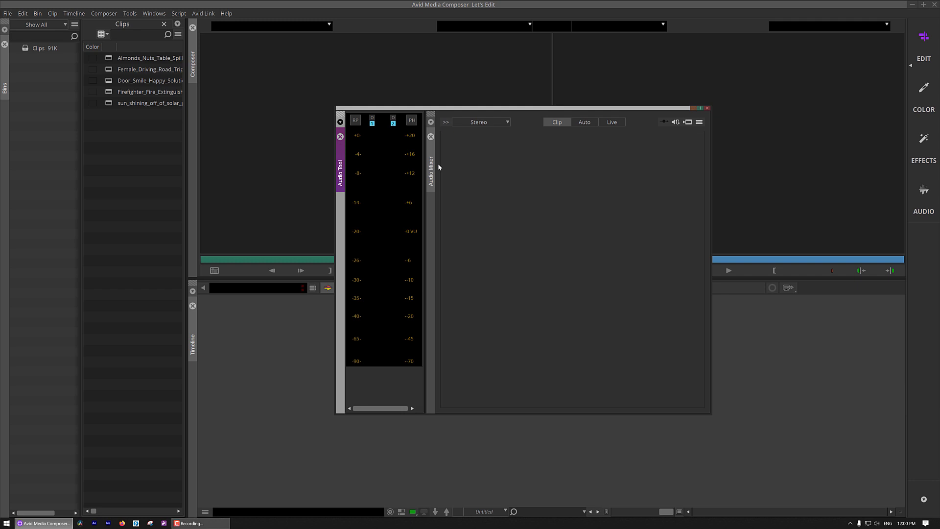
pyautogui.click(707, 108)
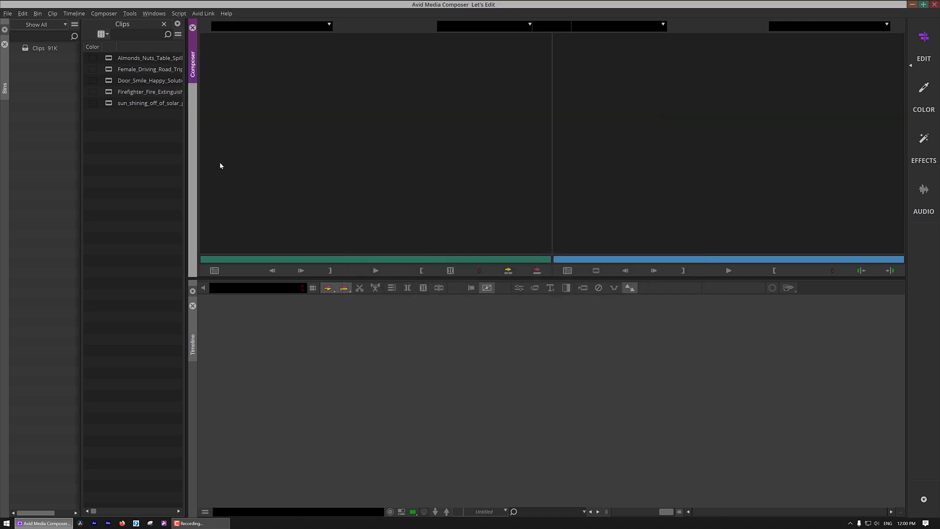
# Widen the docked Bins panel to show the full clip names, and close the Clips bin
pyautogui.moveTo(186, 195); pyautogui.dragTo(280, 176)
pyautogui.click(137, 150)
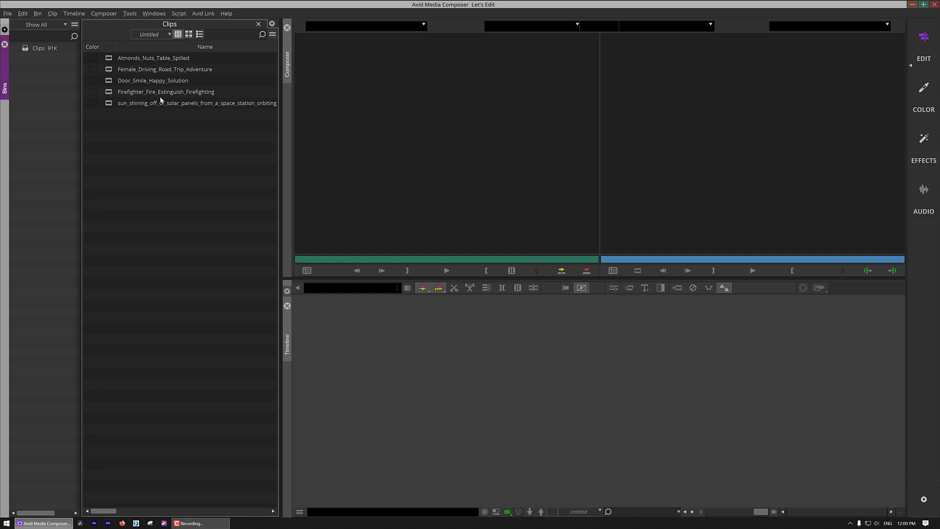
pyautogui.click(259, 24)
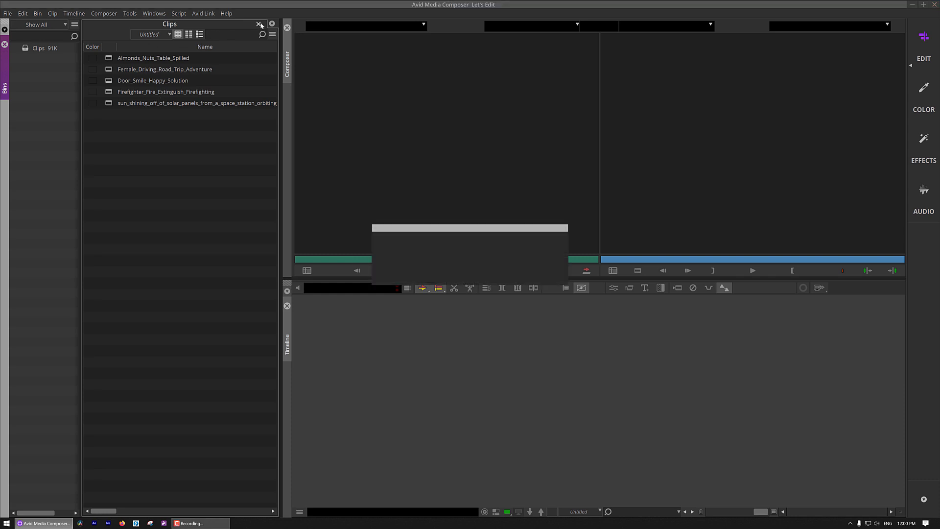
pyautogui.moveTo(79, 98); pyautogui.dragTo(297, 101)
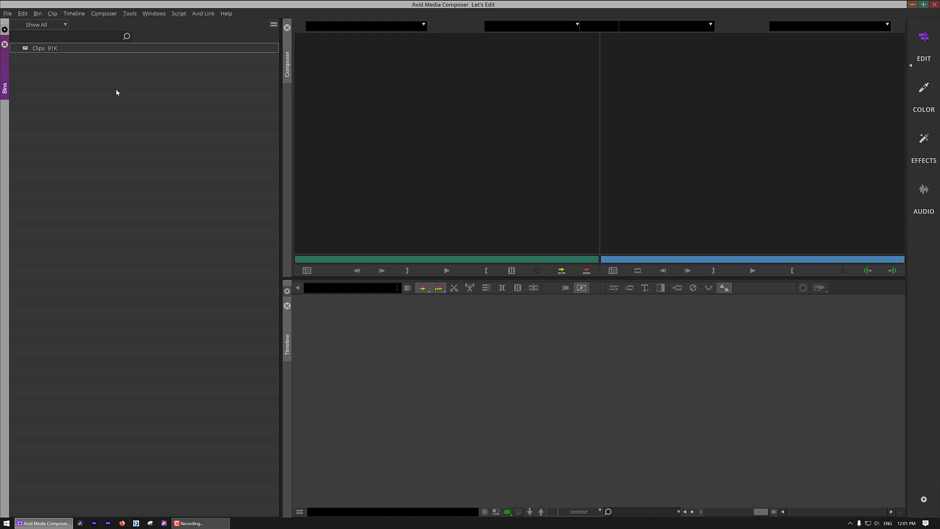
# Reopen the Clips bin inside the Bins panel and narrow the bin list to give the clips more room
pyautogui.doubleClick(24, 49)
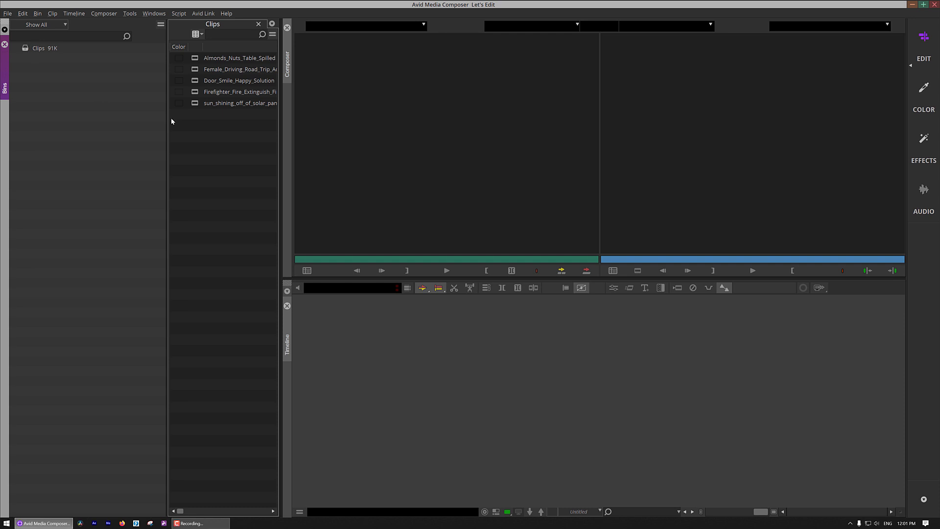
pyautogui.moveTo(168, 120); pyautogui.dragTo(111, 117)
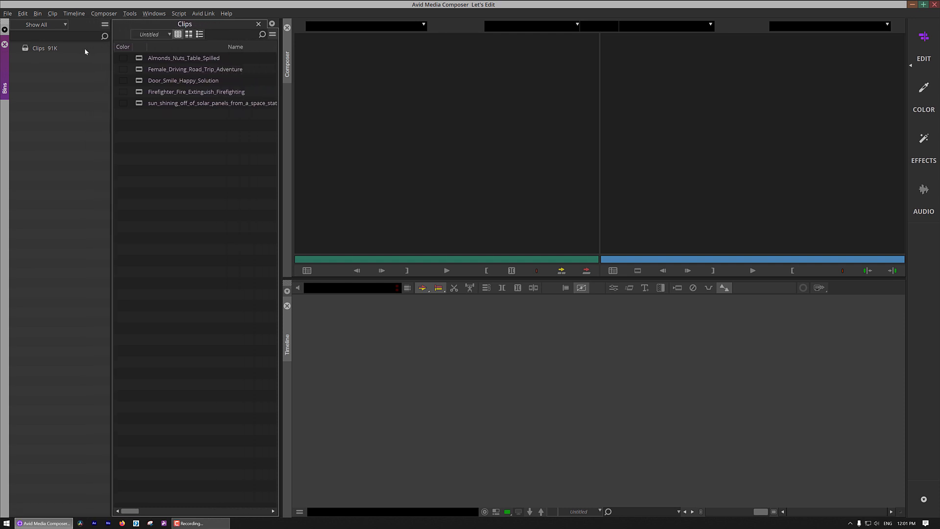
pyautogui.click(33, 49)
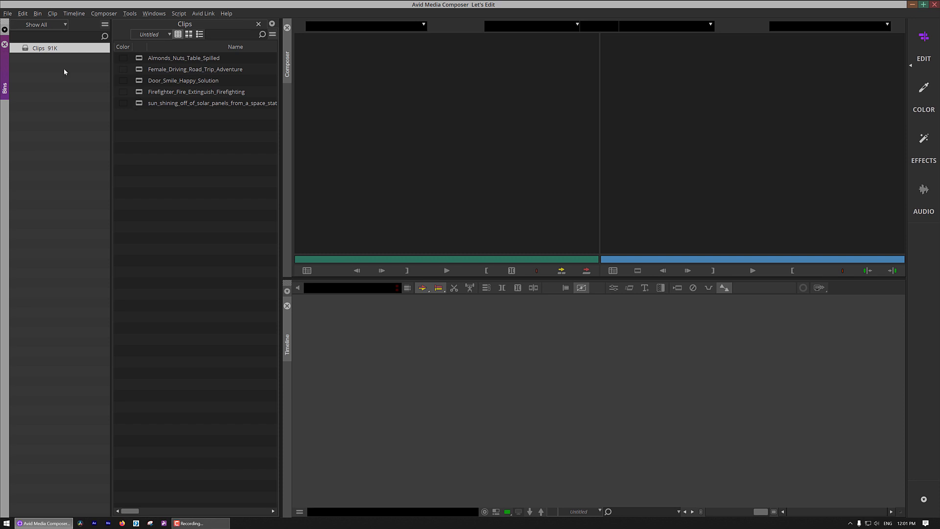
pyautogui.click(75, 113)
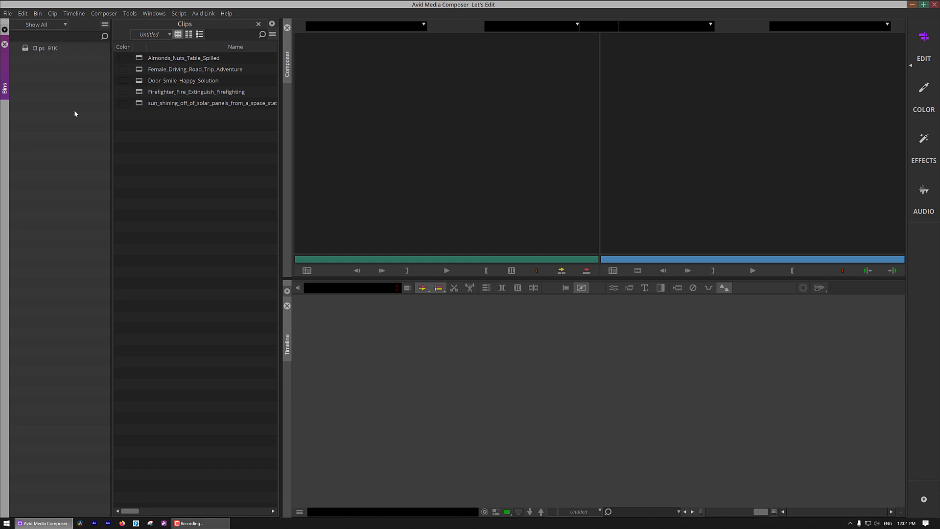
# Create a new bin, widen the docked Bins panel, and rename the bin as Graphics
pyautogui.hotkey('ctrl', 'n')
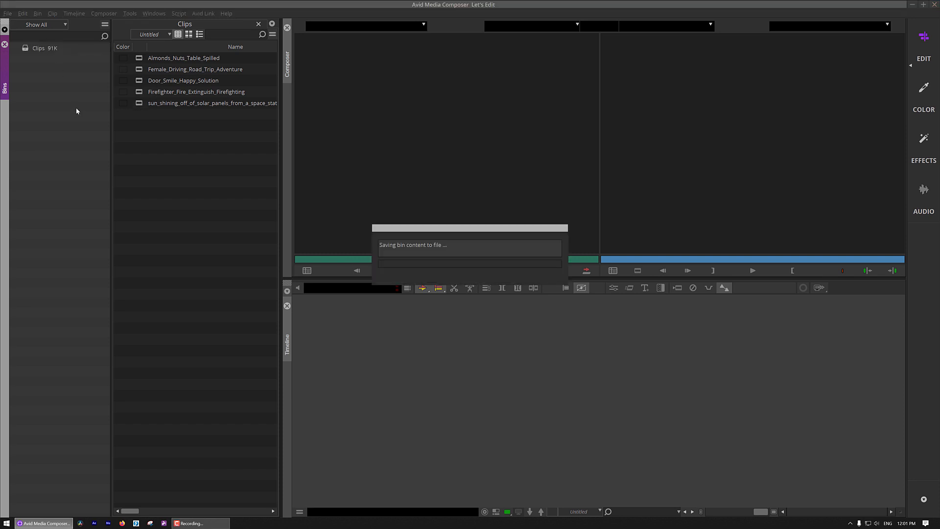
pyautogui.click(73, 110)
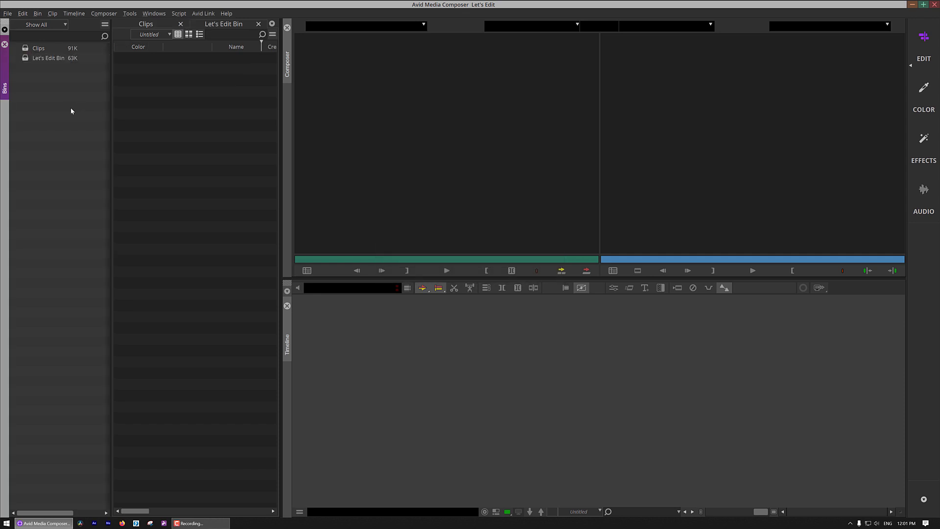
pyautogui.moveTo(280, 155); pyautogui.dragTo(410, 152)
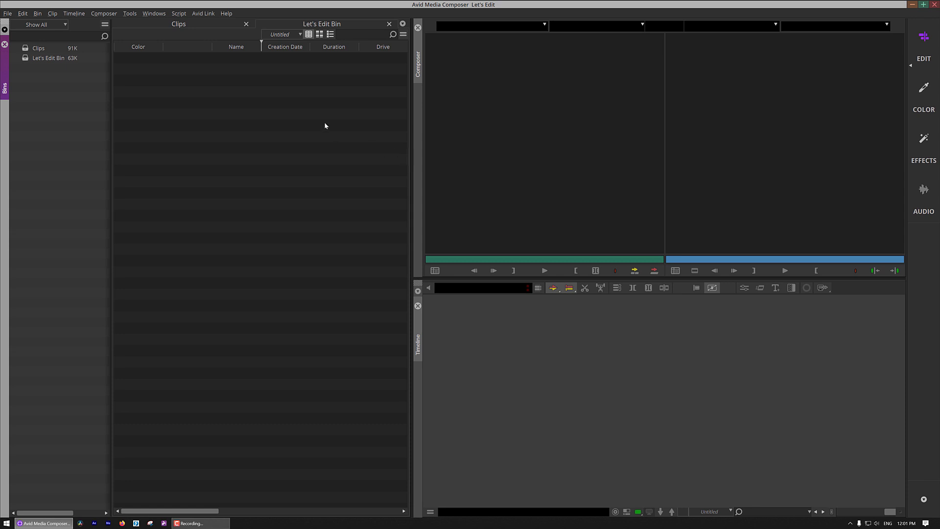
pyautogui.click(47, 58)
pyautogui.write('Graphics')
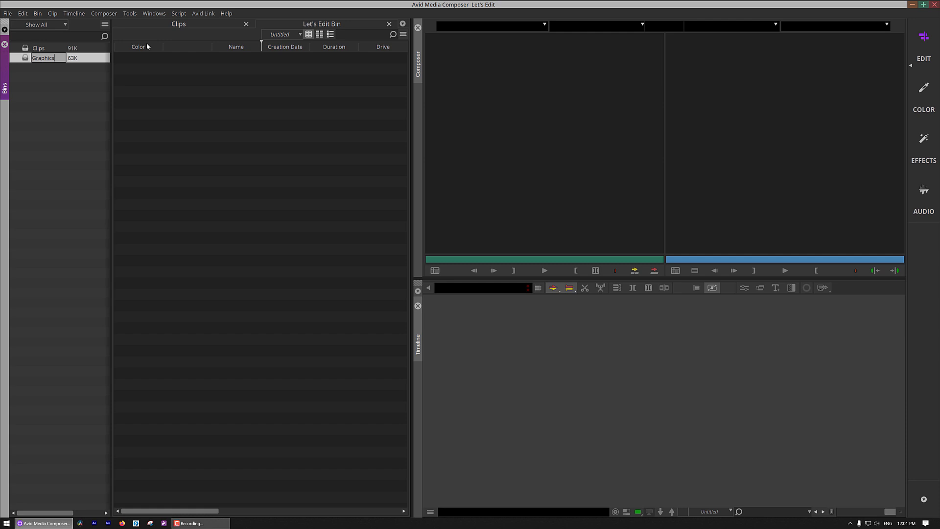
pyautogui.press('Return')
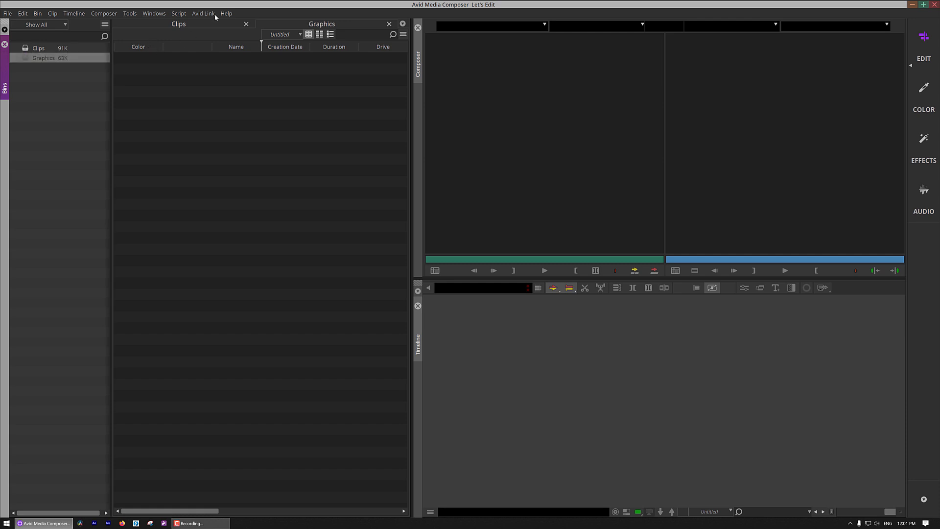
# Create two more bins in the project, naming them Audio and Sequences
pyautogui.rightClick(47, 97)
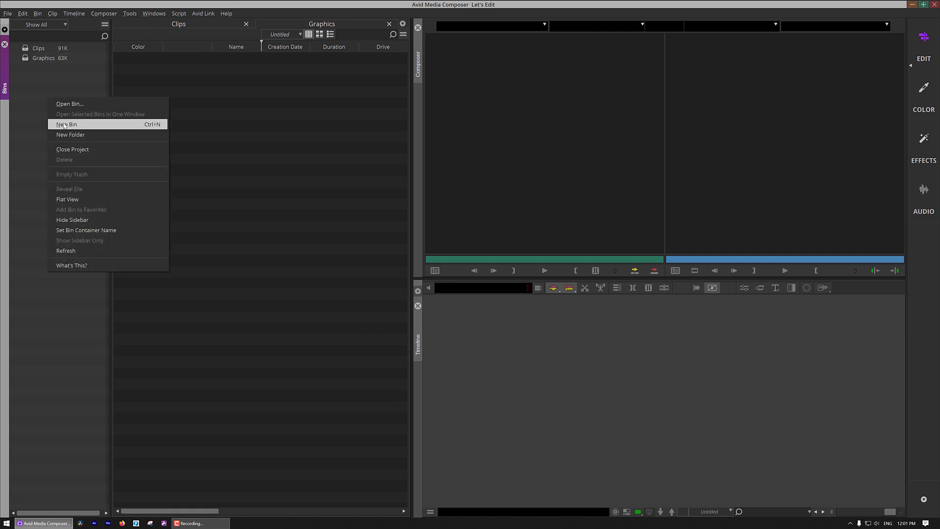
pyautogui.click(63, 125)
pyautogui.write('Audio')
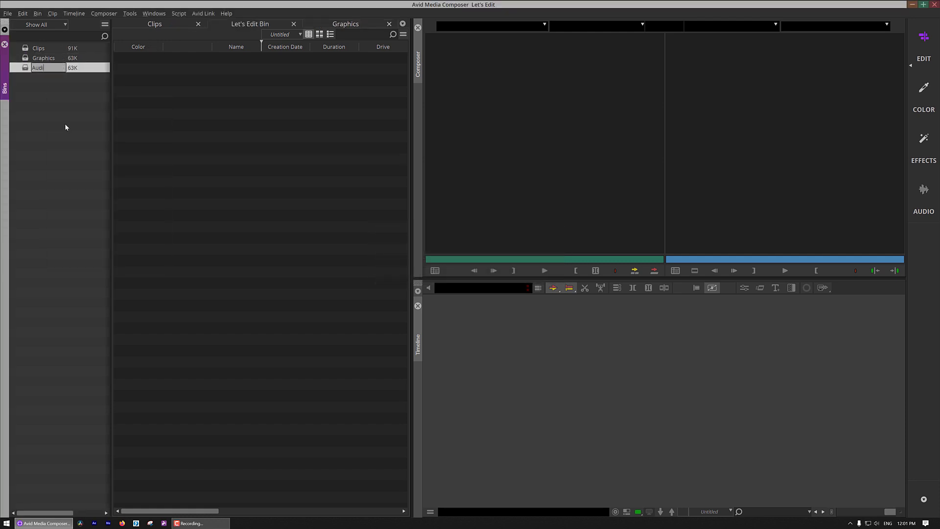
pyautogui.press('Return')
pyautogui.rightClick(42, 115)
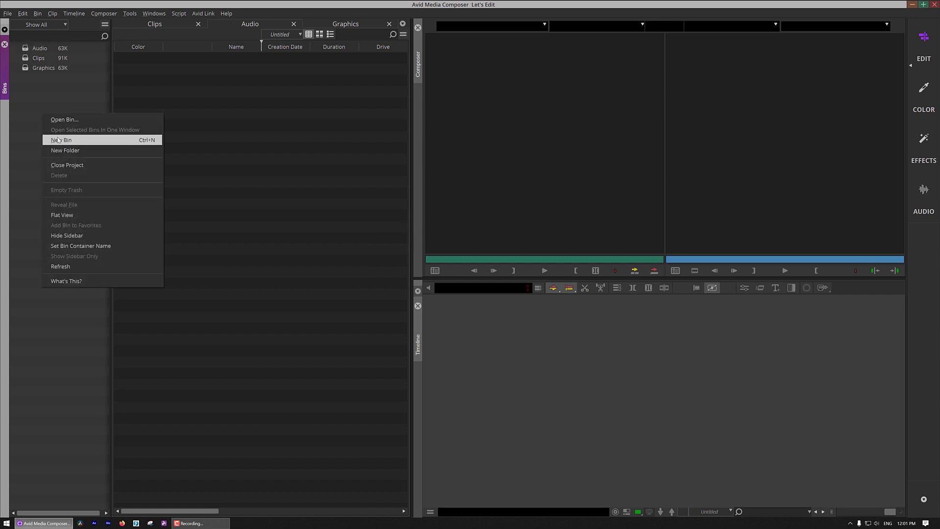
pyautogui.click(59, 142)
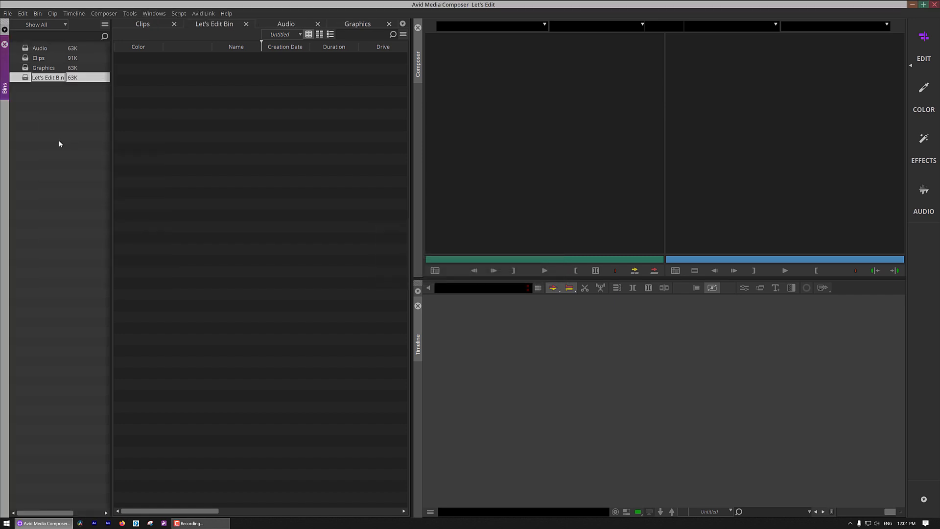
pyautogui.write('Sequences')
pyautogui.press('Return')
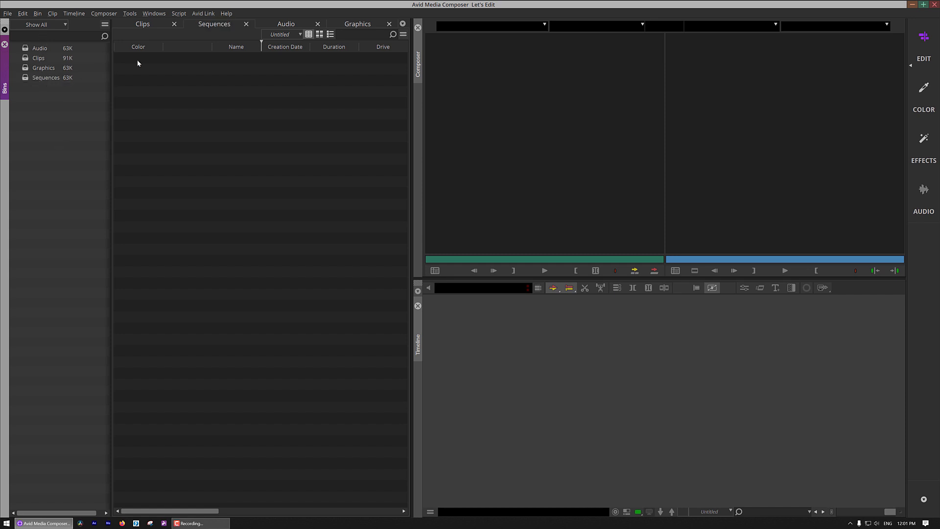
# Switch back and forth between the Clips, Sequences, Audio and Graphics bin tabs to view their contents
pyautogui.click(144, 24)
pyautogui.click(213, 26)
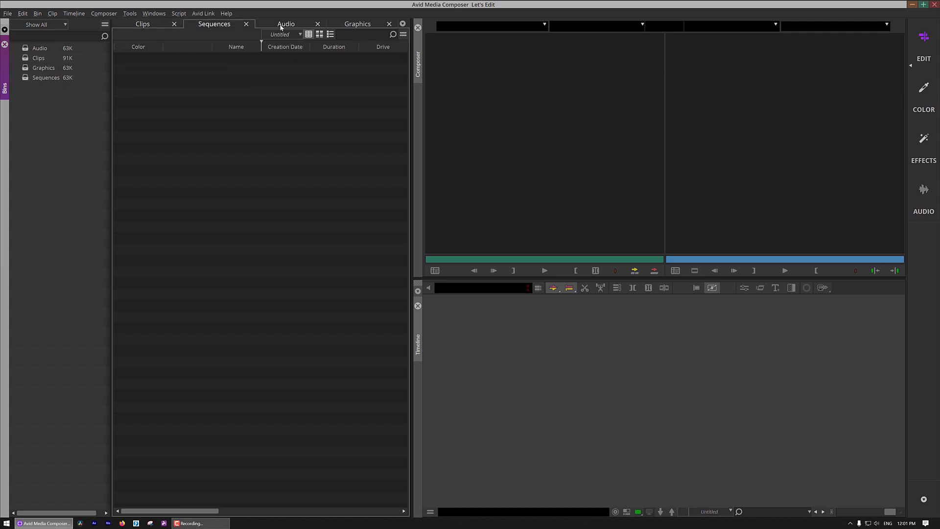
pyautogui.click(281, 27)
pyautogui.click(348, 26)
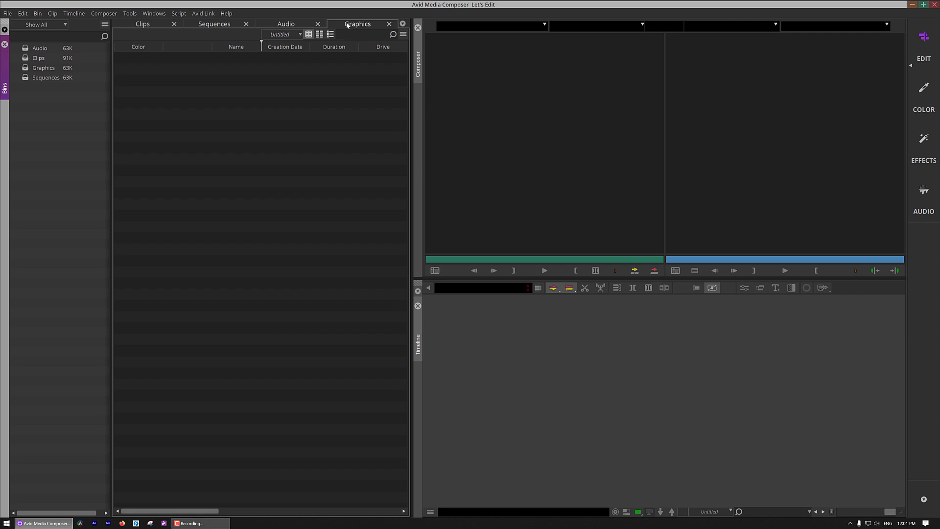
pyautogui.click(142, 24)
pyautogui.click(214, 25)
pyautogui.click(284, 25)
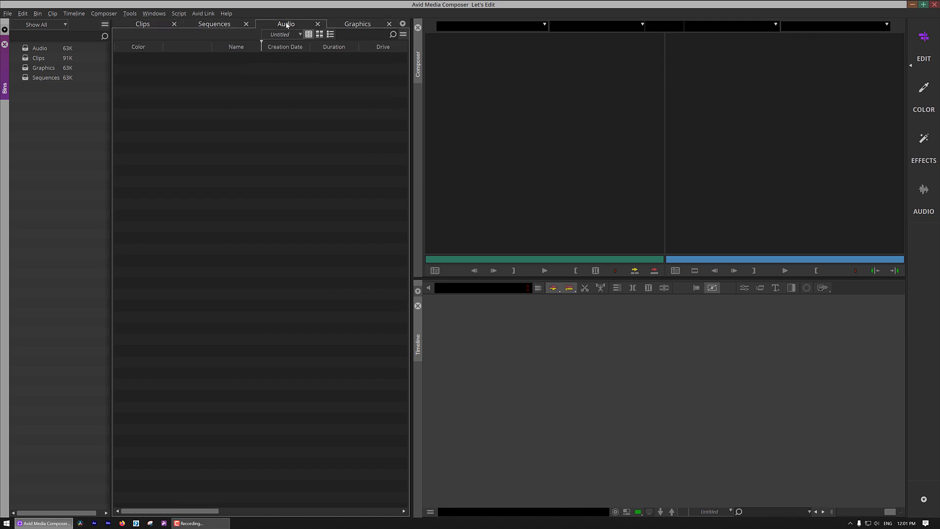
pyautogui.click(349, 24)
pyautogui.click(142, 24)
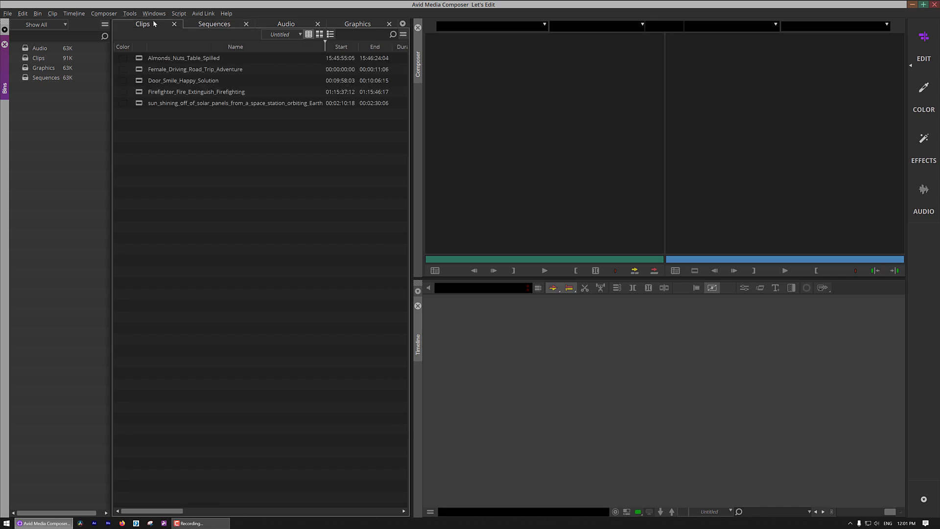
pyautogui.click(216, 24)
pyautogui.click(286, 24)
pyautogui.click(355, 24)
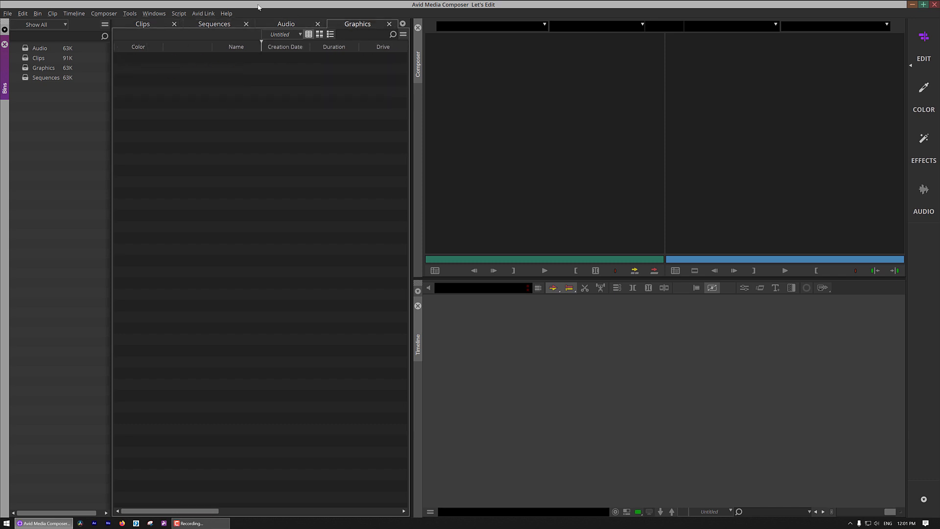
pyautogui.click(149, 25)
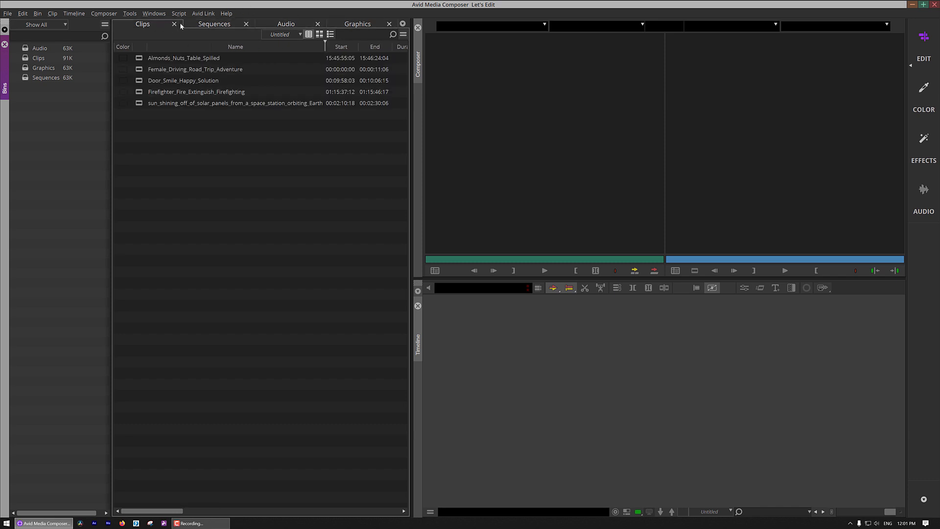
# Dock the Sequences bin below the other bins inside the Bins panel, and enlarge the upper bin area
pyautogui.click(212, 24)
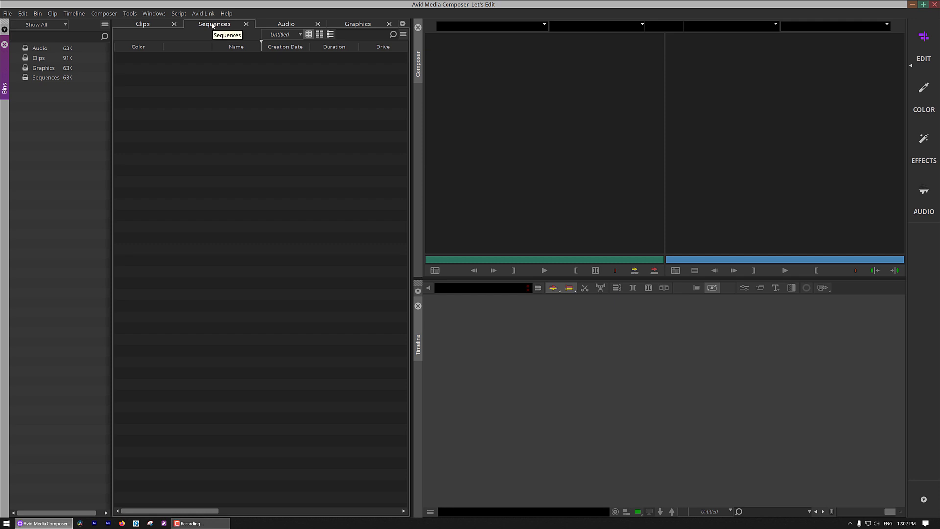
pyautogui.moveTo(210, 31); pyautogui.dragTo(224, 171)
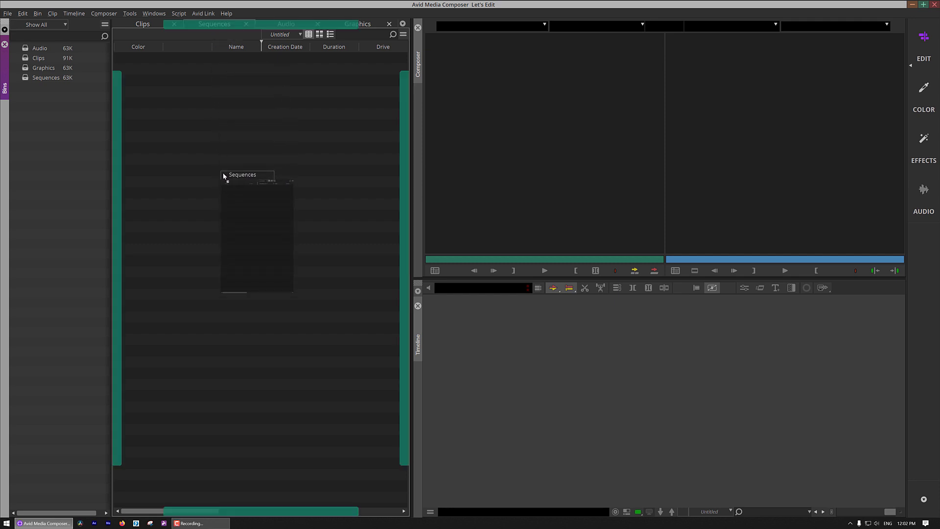
pyautogui.moveTo(224, 176); pyautogui.dragTo(258, 511)
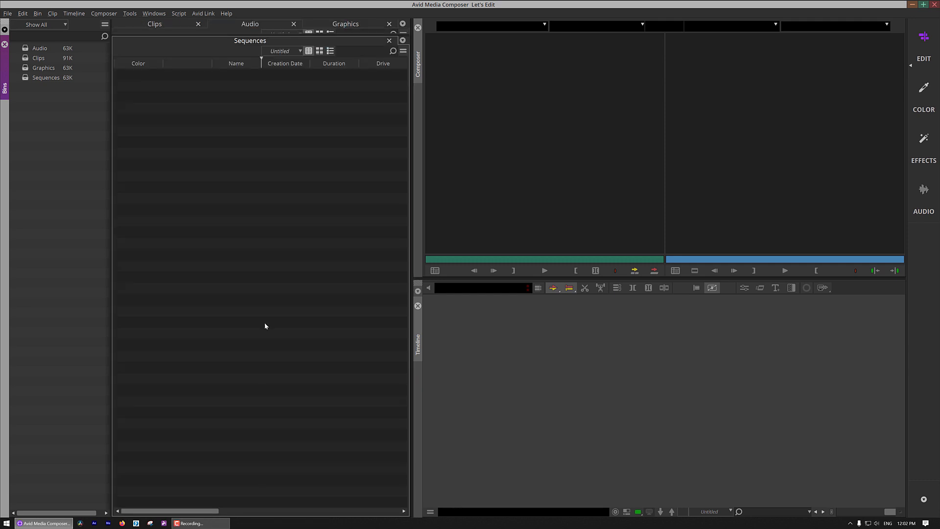
pyautogui.moveTo(260, 40); pyautogui.dragTo(259, 138)
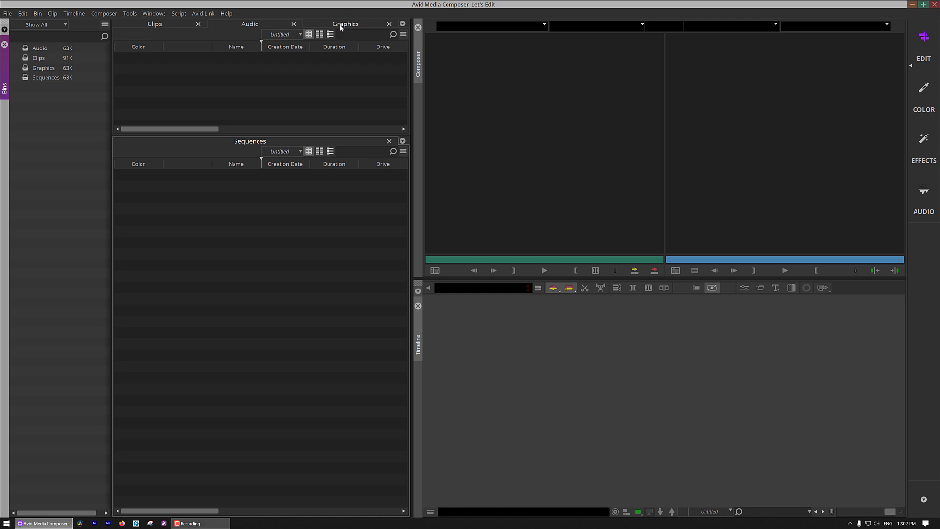
# Dock the Graphics bin to the right of Sequences and the Audio bin to the right of Clips
pyautogui.moveTo(341, 26); pyautogui.dragTo(374, 175)
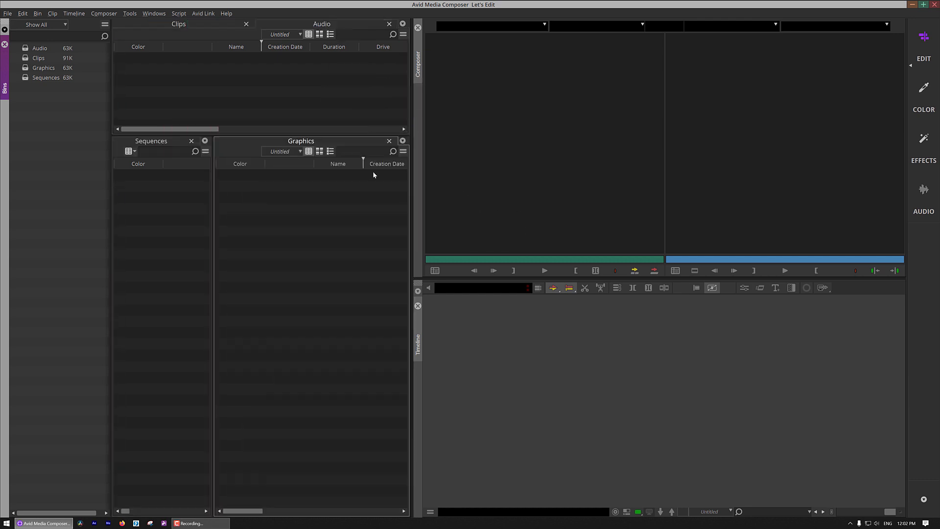
pyautogui.moveTo(291, 26); pyautogui.dragTo(343, 86)
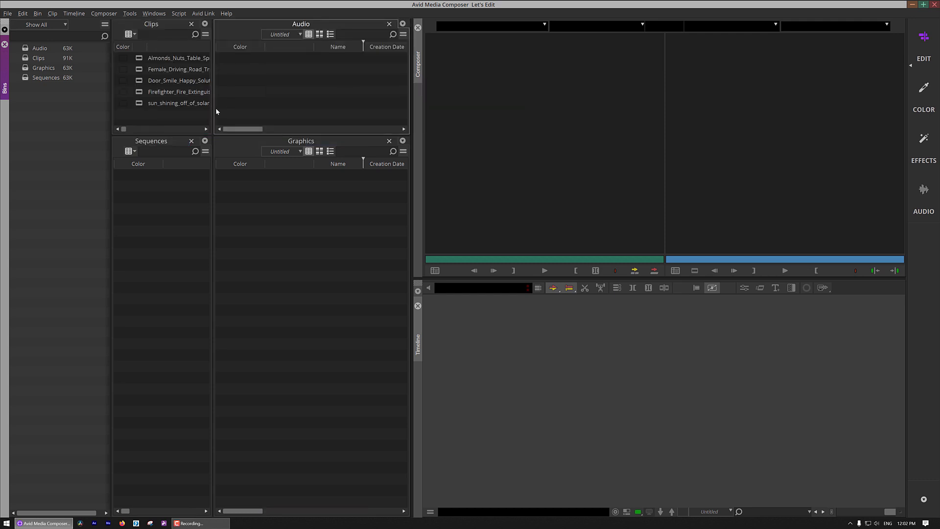
# Resize the four bins into an even two-by-two grid, and collapse the bin list, revealing it once and collapsing it again
pyautogui.moveTo(214, 108); pyautogui.dragTo(252, 103)
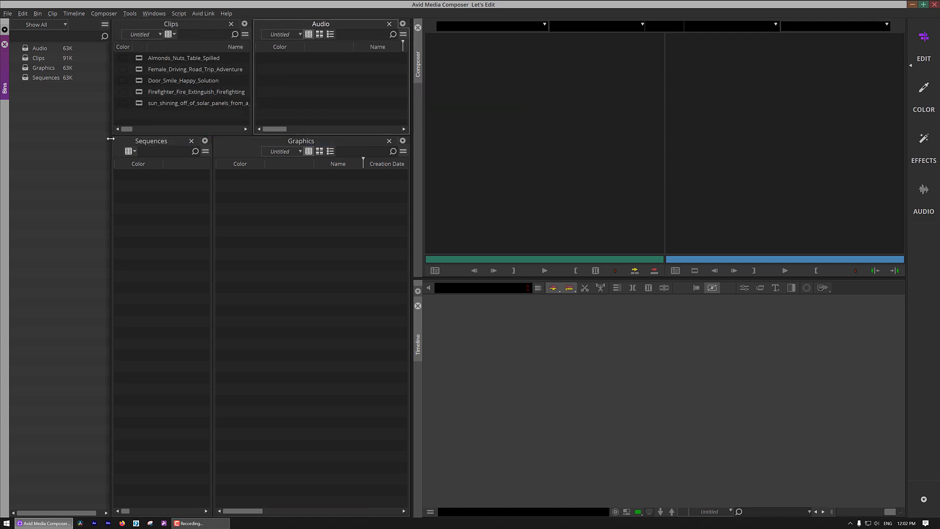
pyautogui.moveTo(110, 138); pyautogui.dragTo(12, 139)
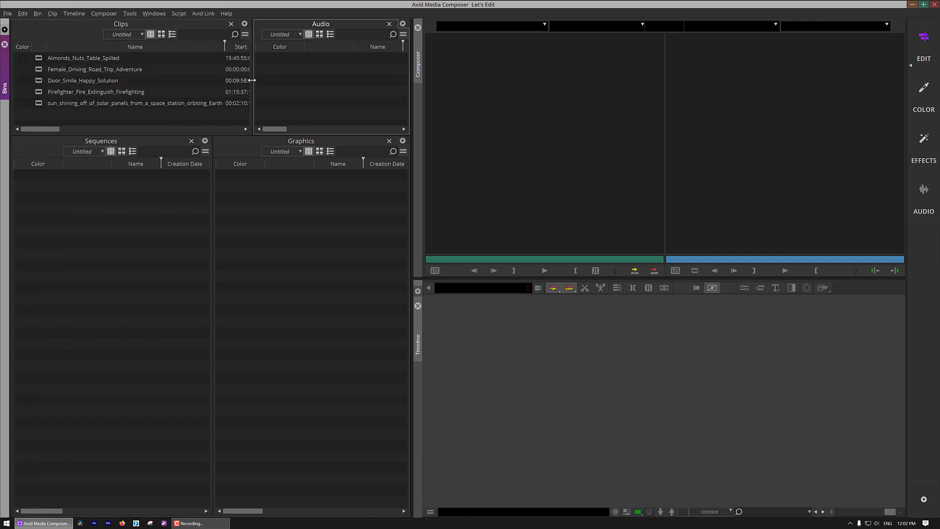
pyautogui.moveTo(242, 80); pyautogui.dragTo(211, 81)
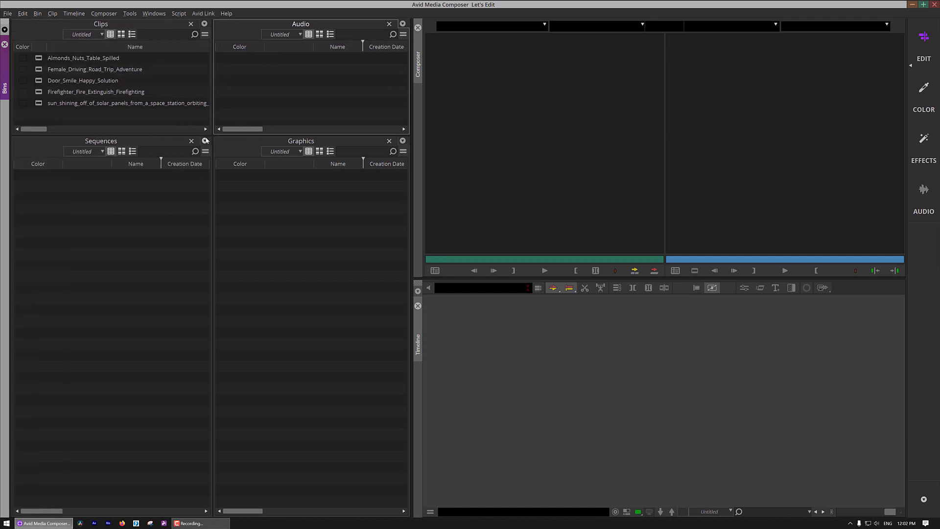
pyautogui.moveTo(207, 145); pyautogui.dragTo(190, 267)
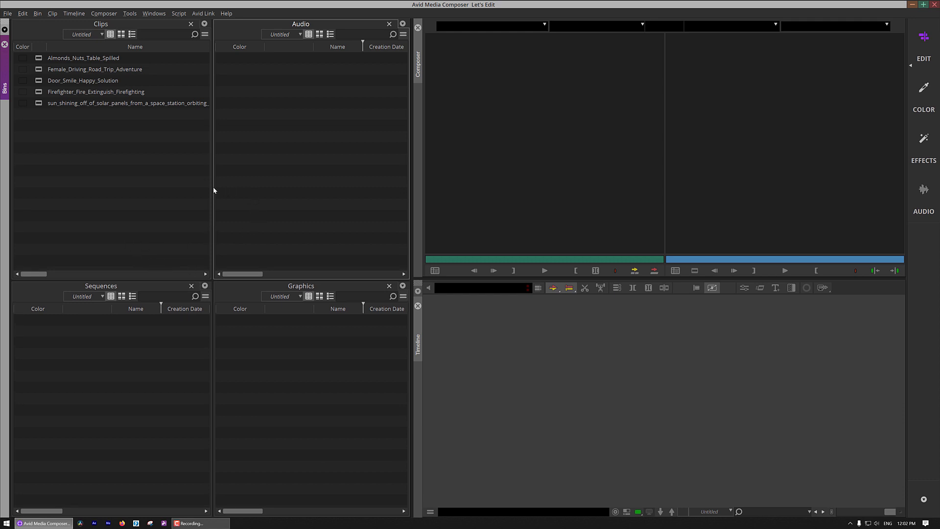
pyautogui.moveTo(212, 191)
pyautogui.mouseDown()
pyautogui.moveTo(232, 191)
pyautogui.moveTo(212, 189)
pyautogui.mouseUp()
pyautogui.moveTo(46, 123); pyautogui.dragTo(156, 125)
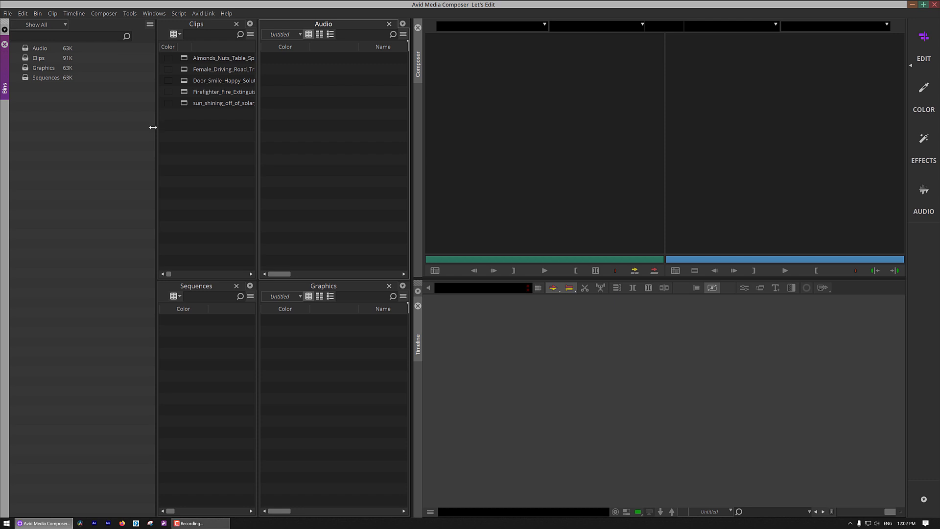
pyautogui.moveTo(152, 126); pyautogui.dragTo(11, 125)
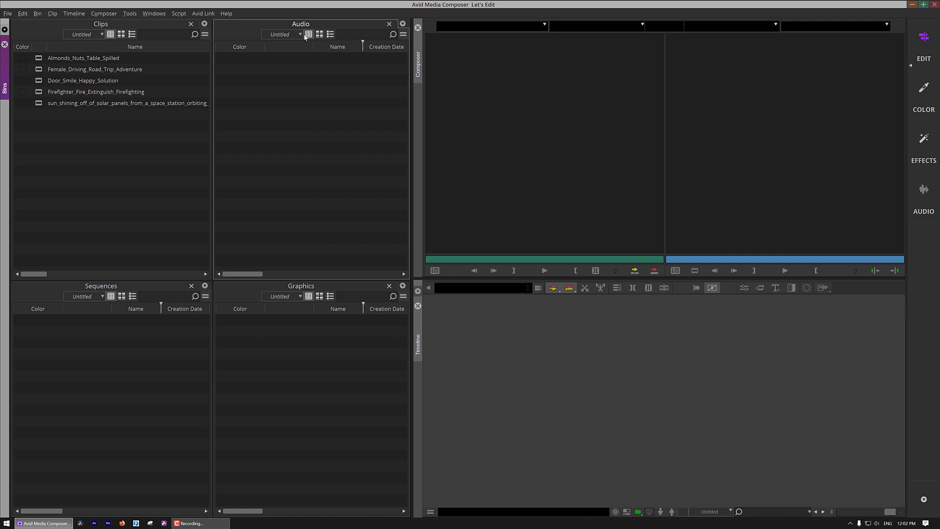
# Float the Audio bin out of the Bins panel into its own window and move it over the Composer
pyautogui.moveTo(301, 24); pyautogui.dragTo(238, 76)
pyautogui.moveTo(284, 137); pyautogui.dragTo(194, 127)
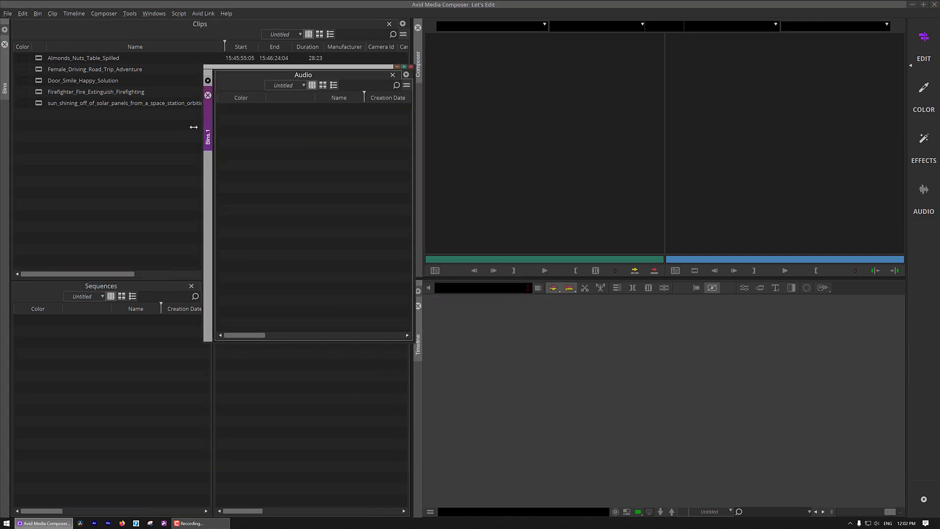
pyautogui.moveTo(243, 68); pyautogui.dragTo(210, 81)
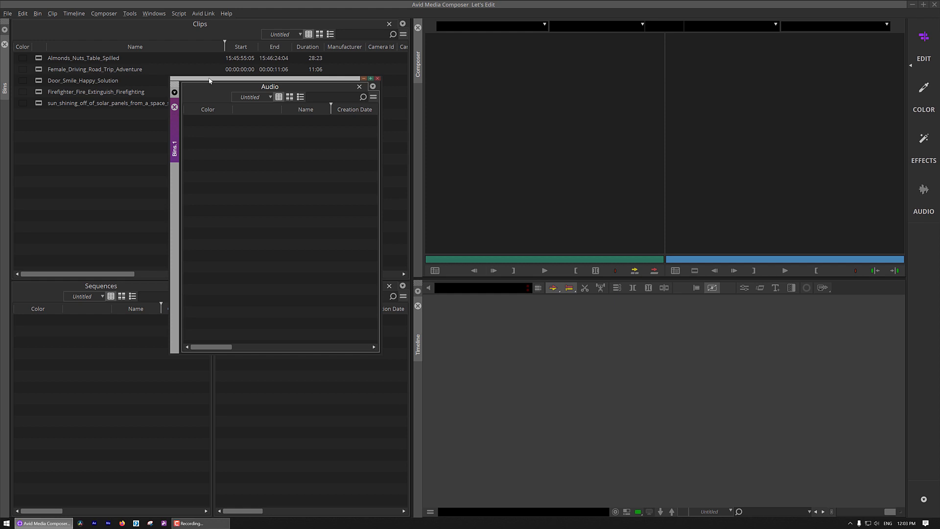
pyautogui.moveTo(209, 81); pyautogui.dragTo(495, 96)
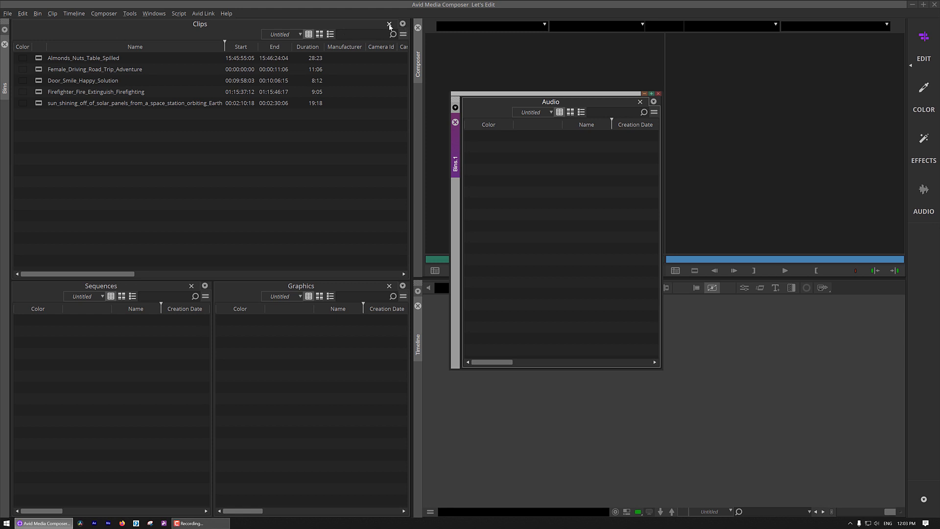
# Close the Clips, Graphics and Sequences bins in the docked Bins panel
pyautogui.click(390, 24)
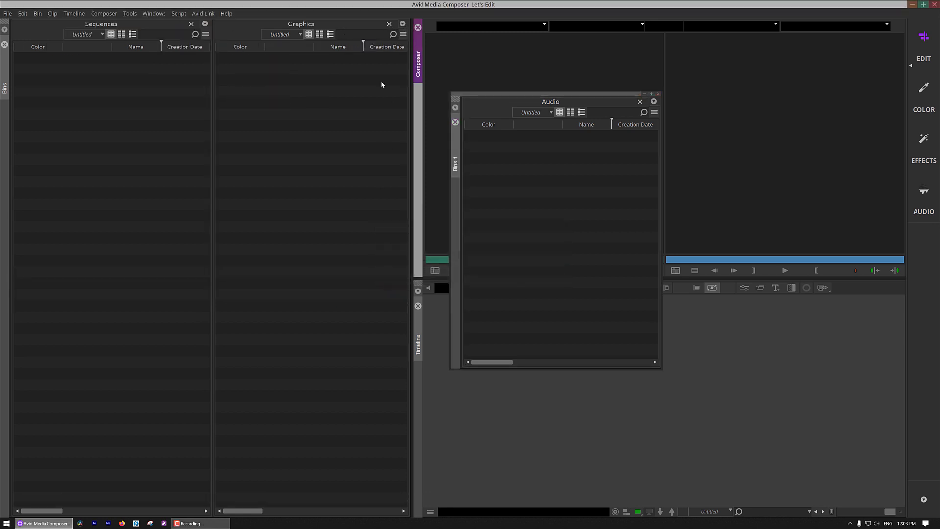
pyautogui.click(388, 24)
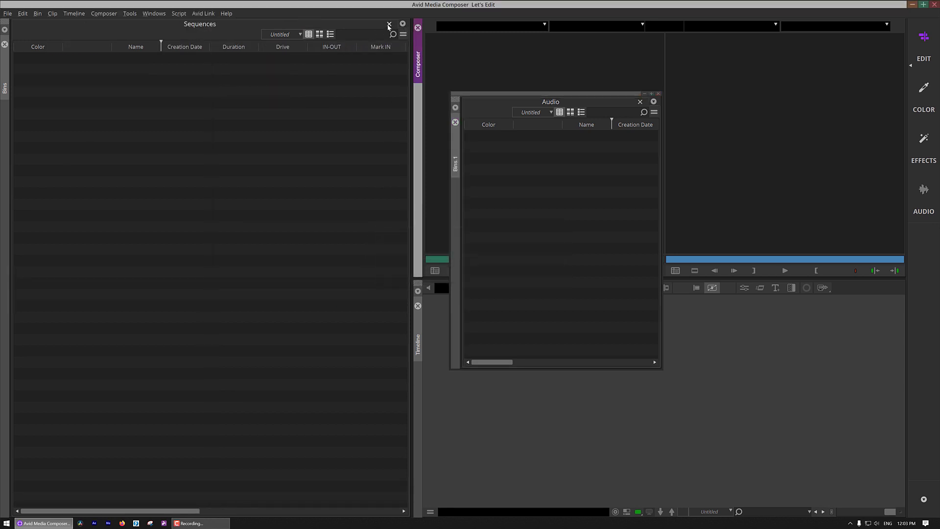
pyautogui.click(389, 24)
# Move the floating Audio bin across the edge of the docked Bins panel, and collapse the bin list in that emptied panel
pyautogui.moveTo(527, 93); pyautogui.dragTo(434, 87)
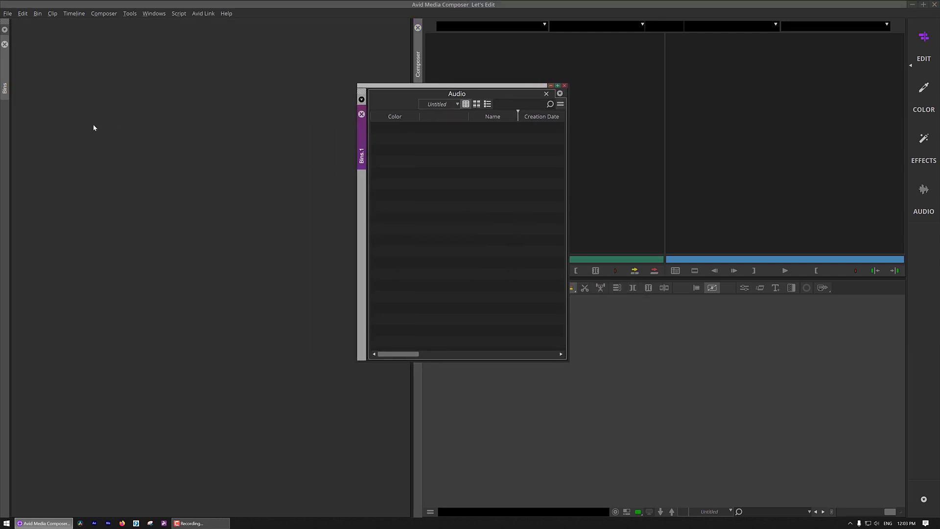
pyautogui.click(6, 86)
pyautogui.moveTo(84, 85); pyautogui.dragTo(10, 93)
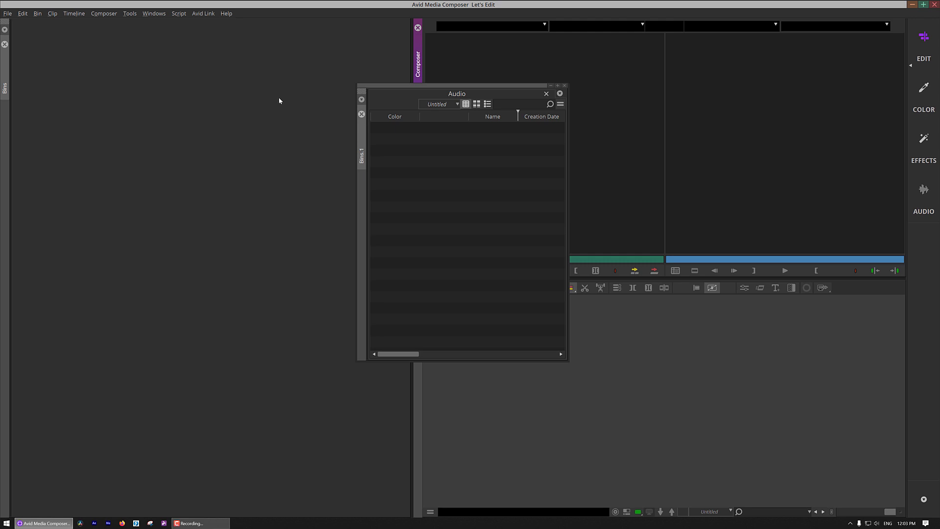
# Move the floating Audio bin window over the docked Bins panel, and open the Sequences bin from its revealed bin list
pyautogui.moveTo(433, 87); pyautogui.dragTo(282, 88)
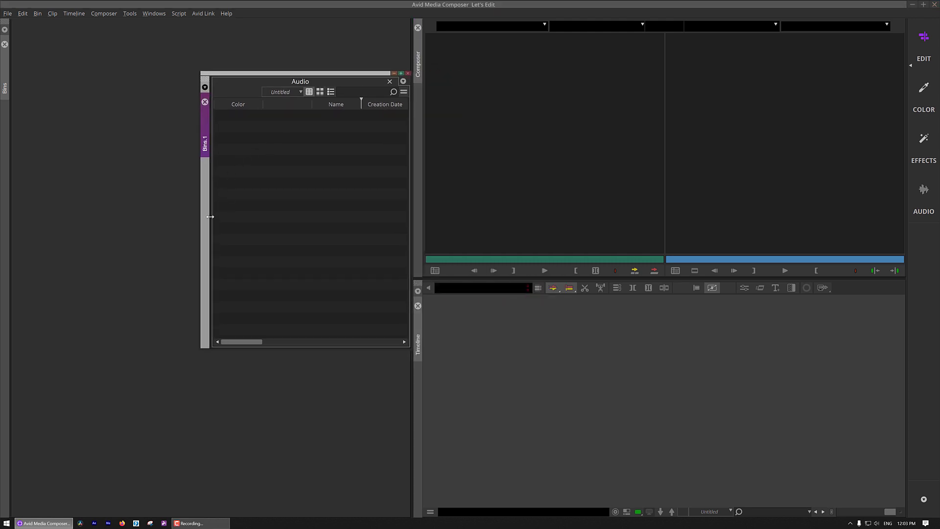
pyautogui.moveTo(208, 212); pyautogui.dragTo(332, 203)
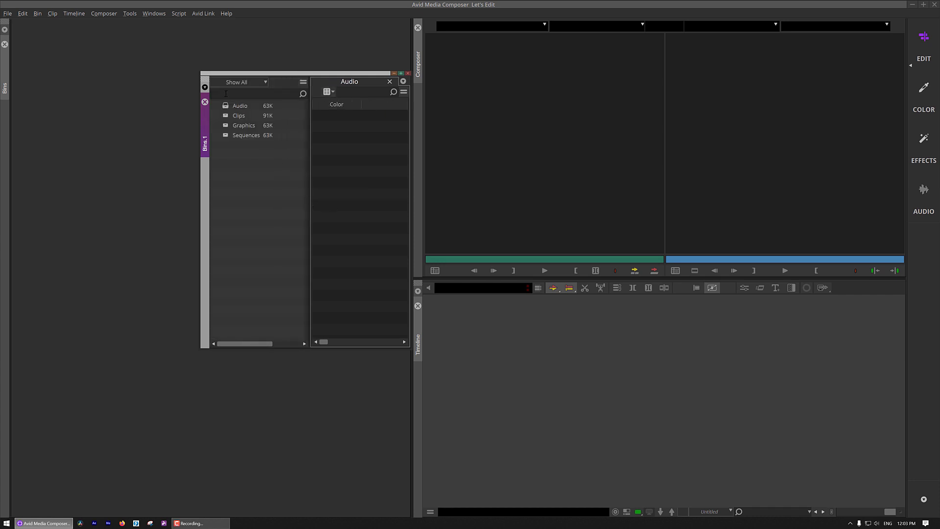
pyautogui.doubleClick(226, 135)
# Move and widen the floating bins window, leaving only the Sequences bin open in it with the bin list collapsed
pyautogui.moveTo(255, 73); pyautogui.dragTo(172, 52)
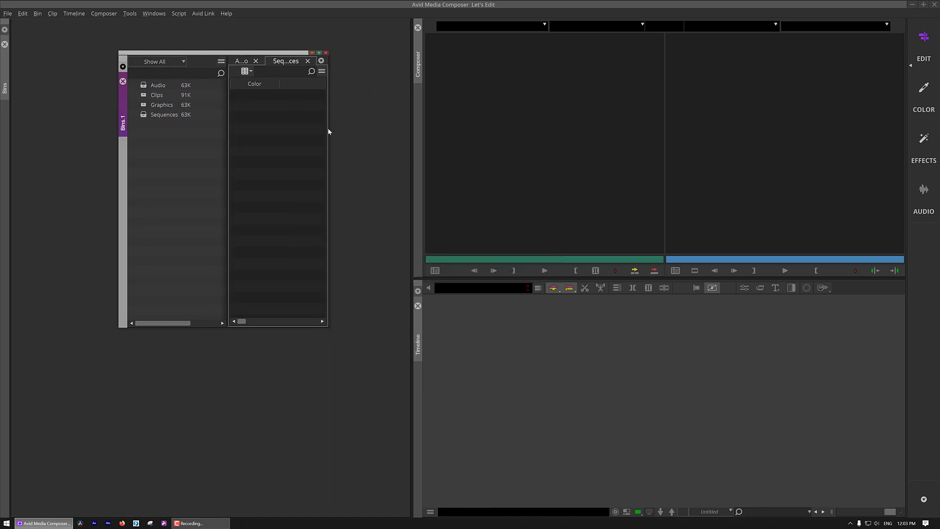
pyautogui.moveTo(327, 131); pyautogui.dragTo(444, 133)
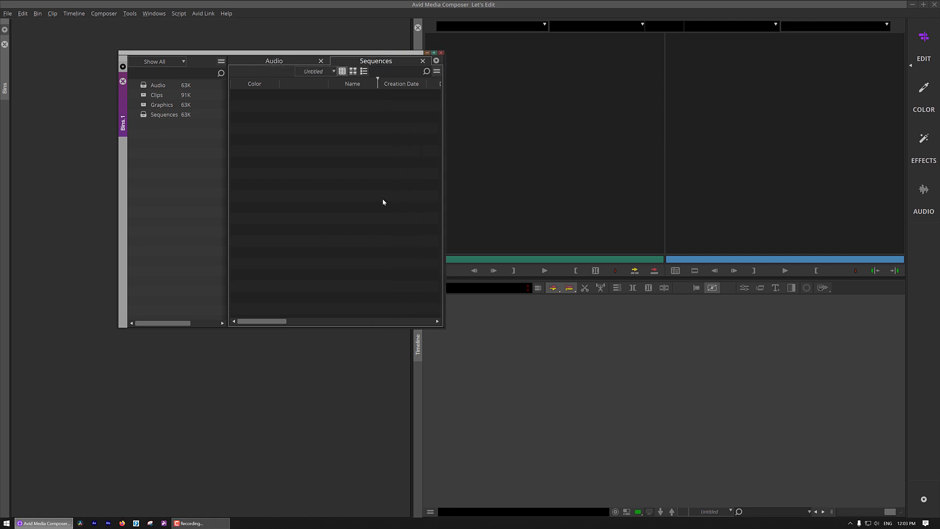
pyautogui.click(321, 61)
pyautogui.moveTo(227, 120); pyautogui.dragTo(37, 123)
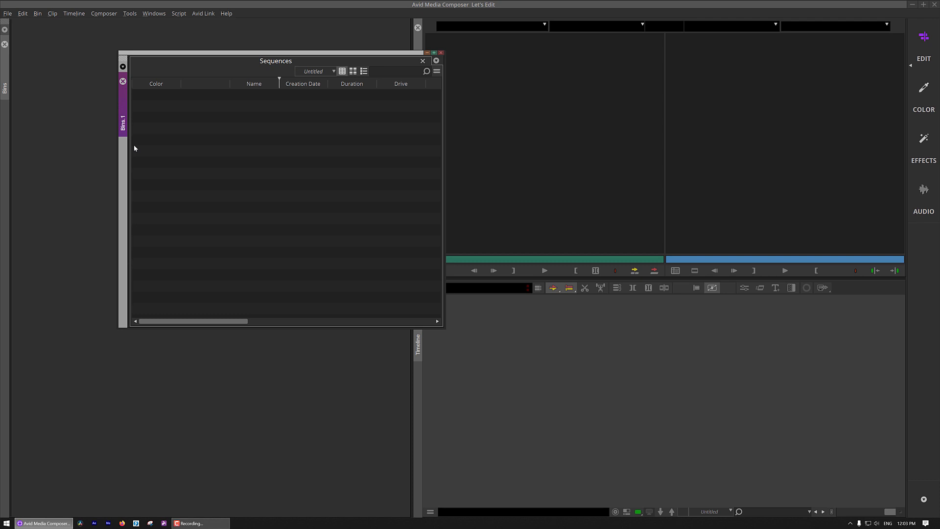
# Maximize and restore the floating Sequences bin window, and close it
pyautogui.doubleClick(243, 54)
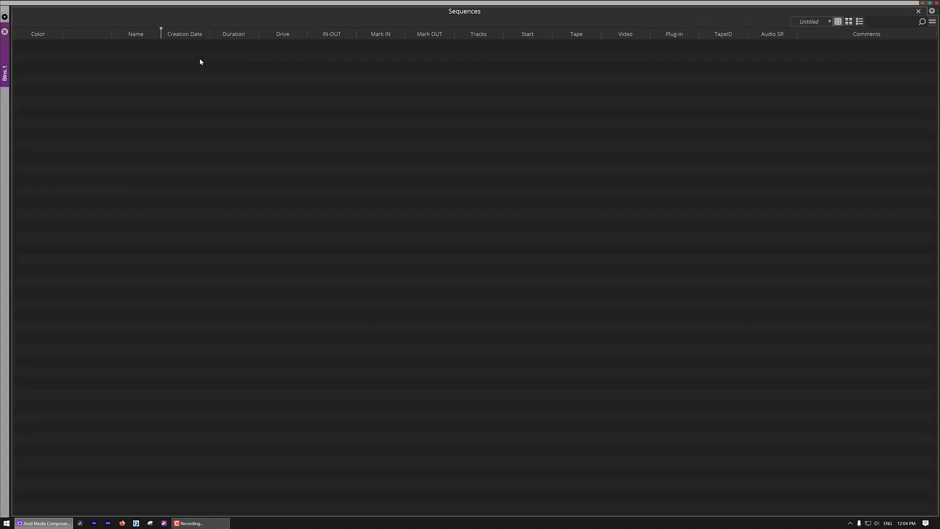
pyautogui.doubleClick(862, 5)
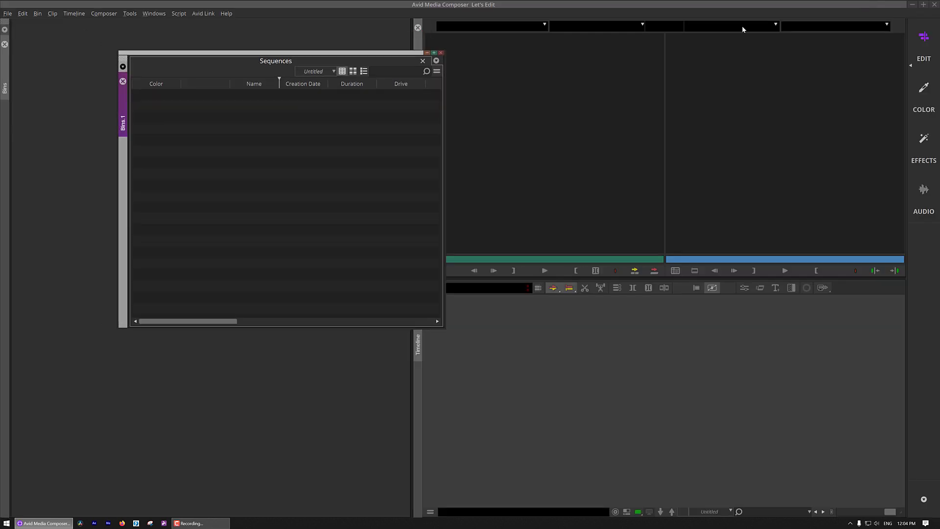
pyautogui.moveTo(346, 55); pyautogui.dragTo(283, 69)
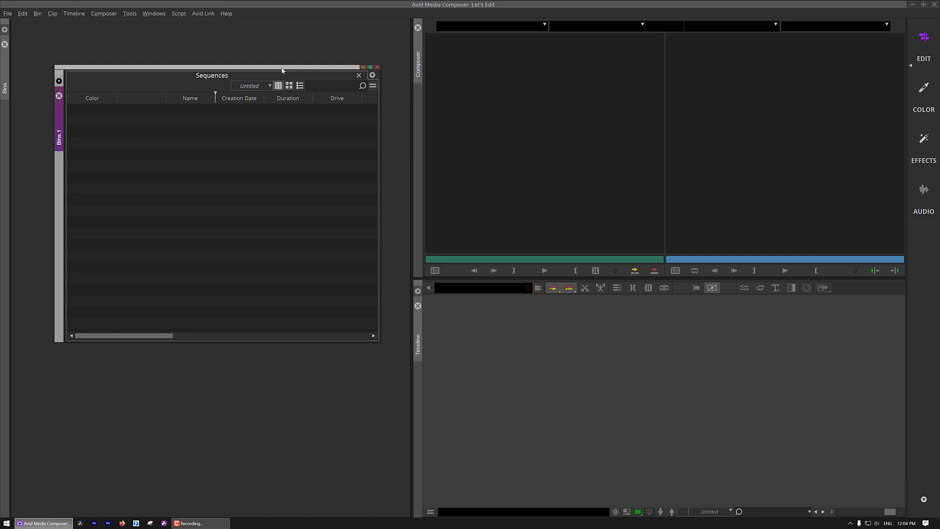
pyautogui.click(378, 67)
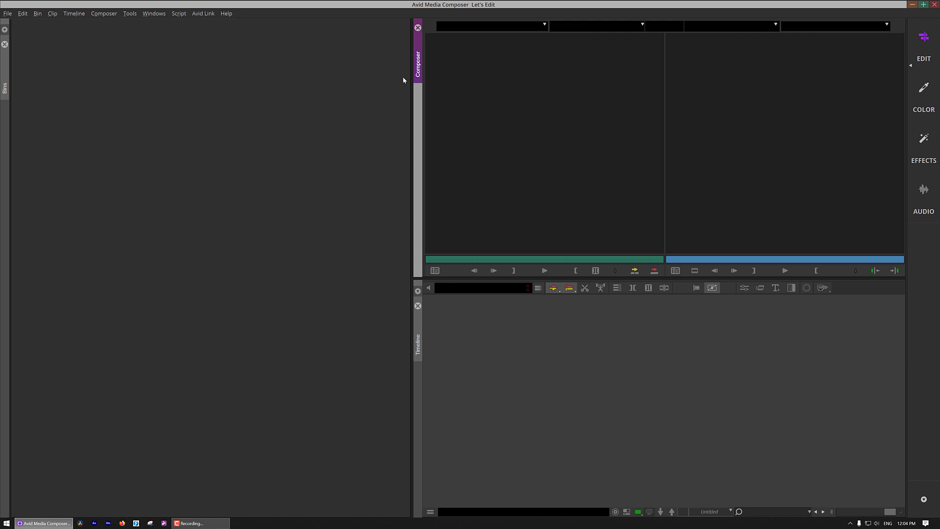
# Open the Project window and place it over the Composer, and try to reveal the bin list in the docked Bins panel
pyautogui.hotkey('ctrl', '9')
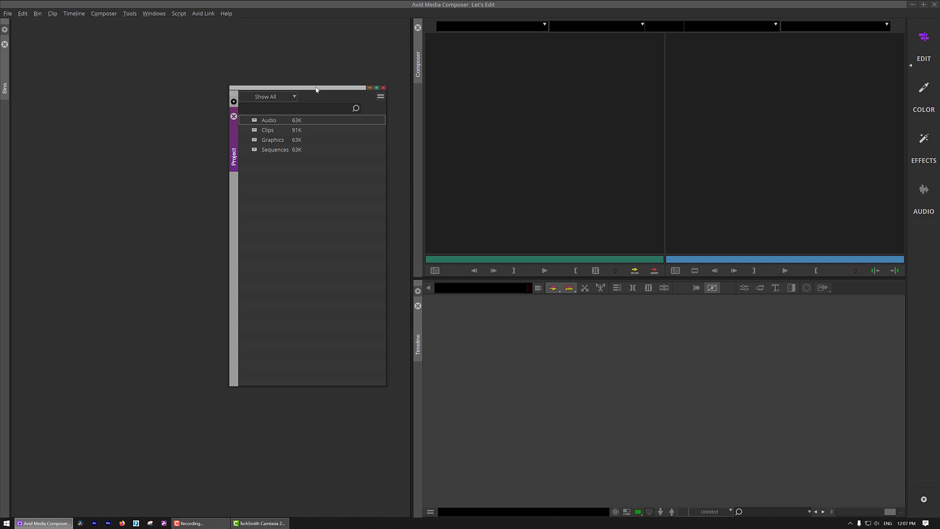
pyautogui.moveTo(318, 90); pyautogui.dragTo(527, 72)
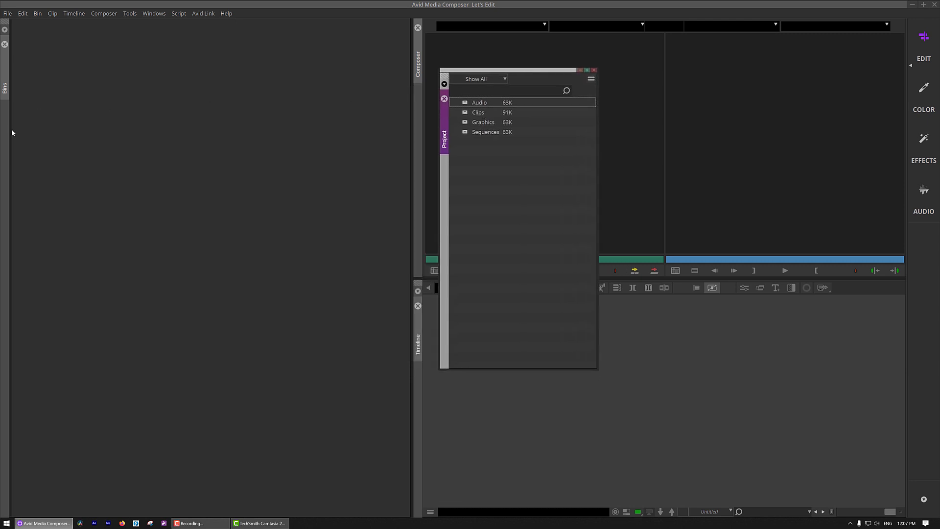
pyautogui.moveTo(9, 130); pyautogui.dragTo(44, 120)
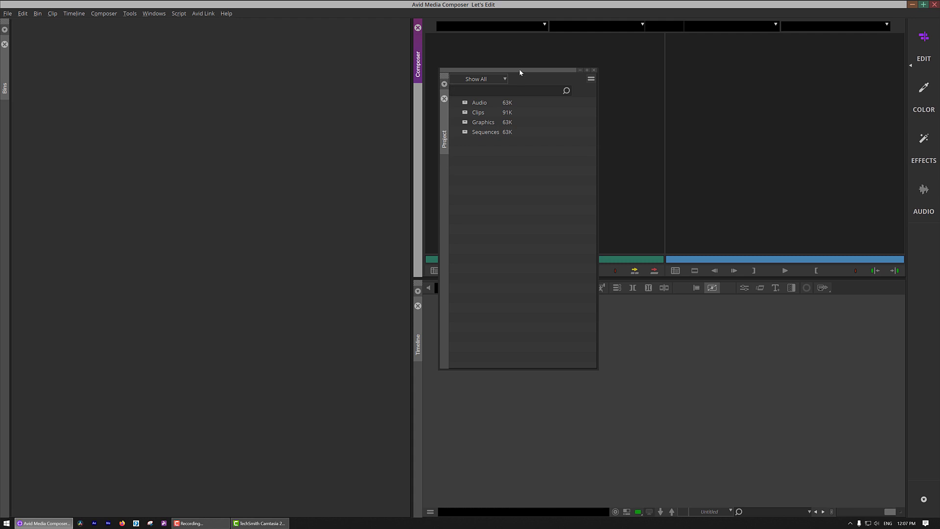
# Stack the floating Project window with the docked Bins panel, and close the Project panel again
pyautogui.moveTo(520, 69); pyautogui.dragTo(297, 75)
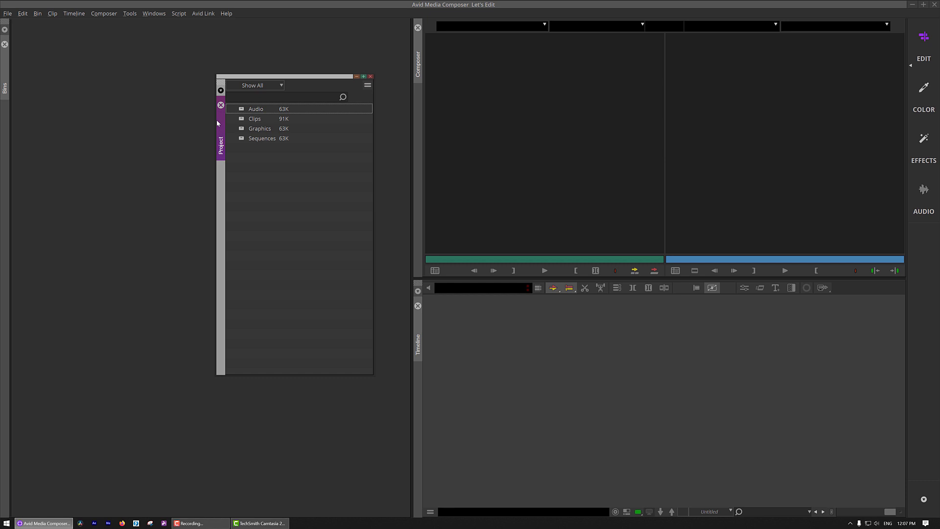
pyautogui.moveTo(218, 128); pyautogui.dragTo(10, 110)
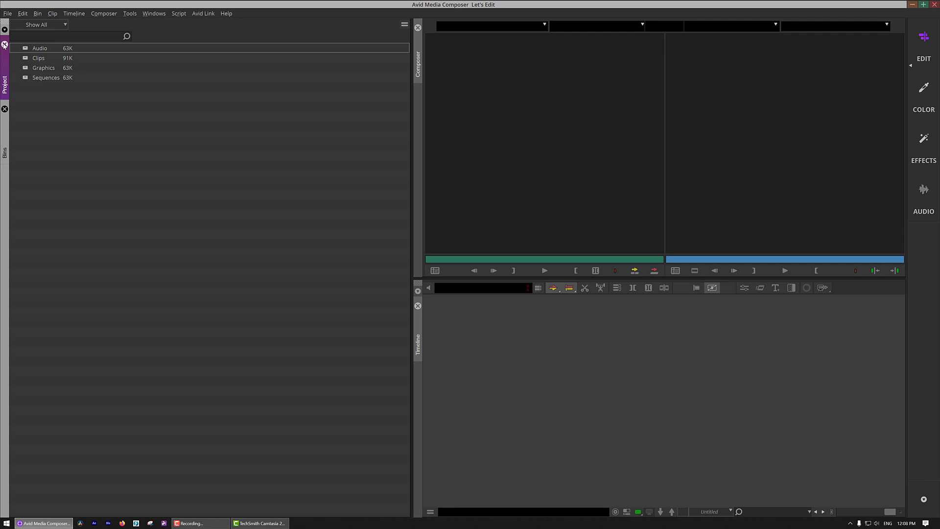
pyautogui.click(4, 44)
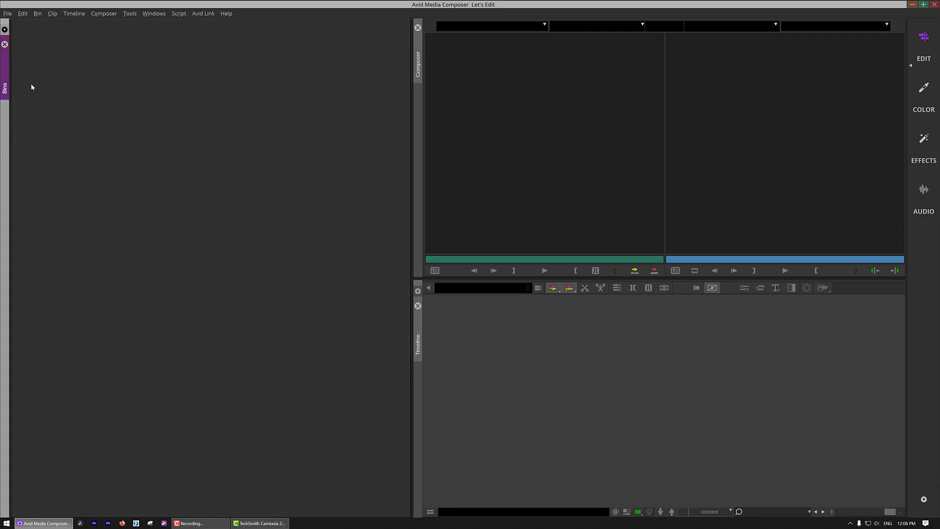
pyautogui.moveTo(11, 119)
pyautogui.mouseDown()
pyautogui.moveTo(163, 116)
pyautogui.moveTo(15, 126)
pyautogui.mouseUp()
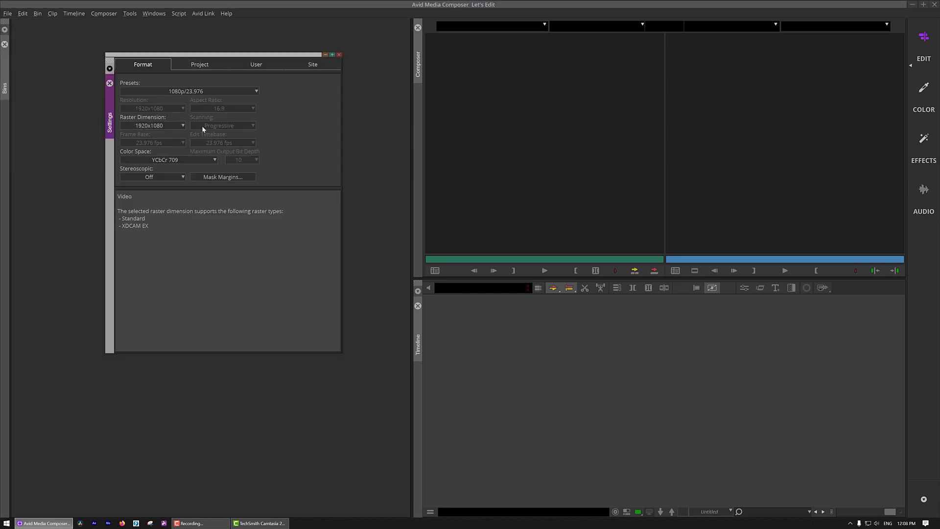
# Examine the Project, User and Site categories of the Settings window, switching between them to compare their setting lists
pyautogui.click(200, 65)
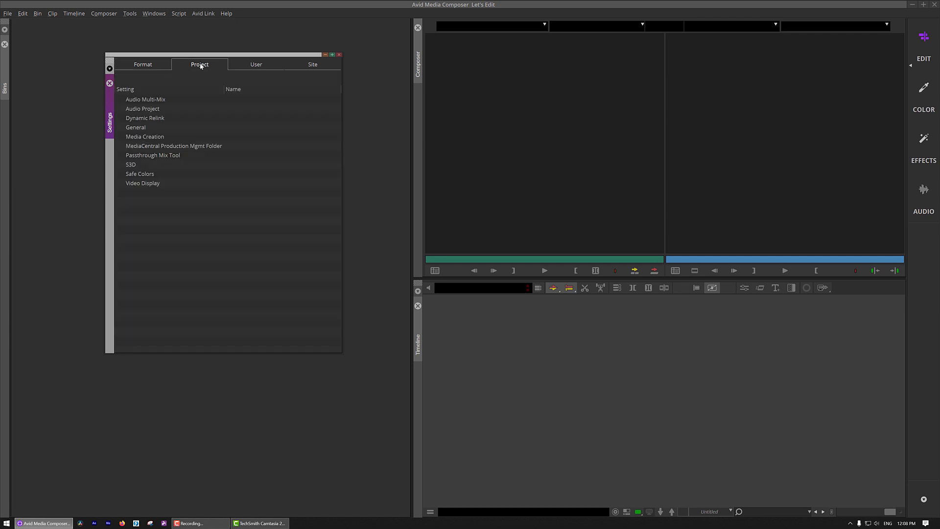
pyautogui.click(262, 65)
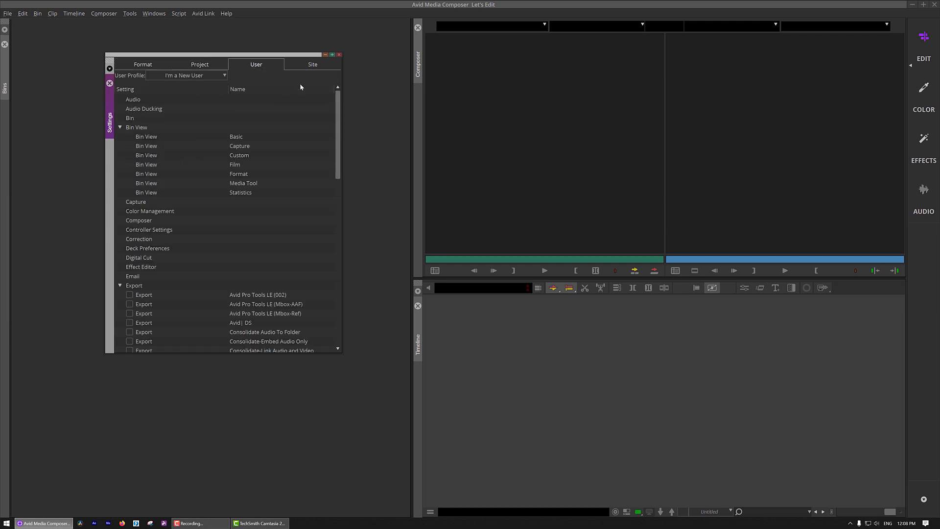
pyautogui.click(318, 65)
pyautogui.click(193, 65)
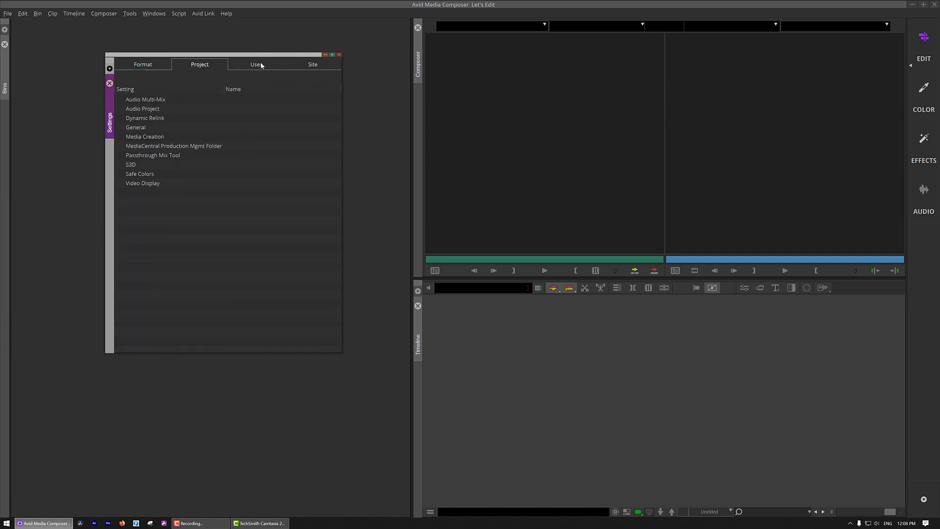
pyautogui.click(256, 65)
pyautogui.click(315, 65)
pyautogui.click(256, 65)
pyautogui.click(196, 65)
pyautogui.click(258, 66)
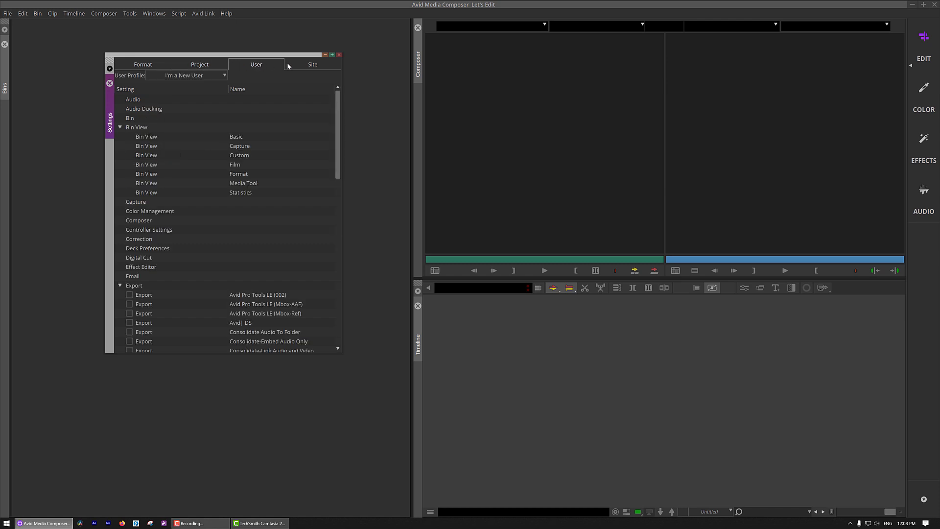
pyautogui.click(312, 65)
pyautogui.click(253, 64)
pyautogui.click(199, 64)
pyautogui.click(252, 65)
pyautogui.click(313, 65)
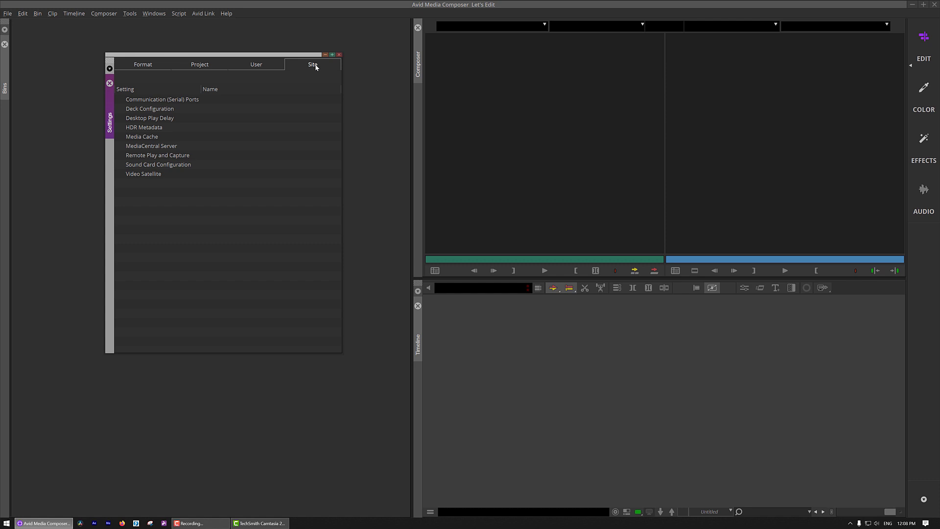